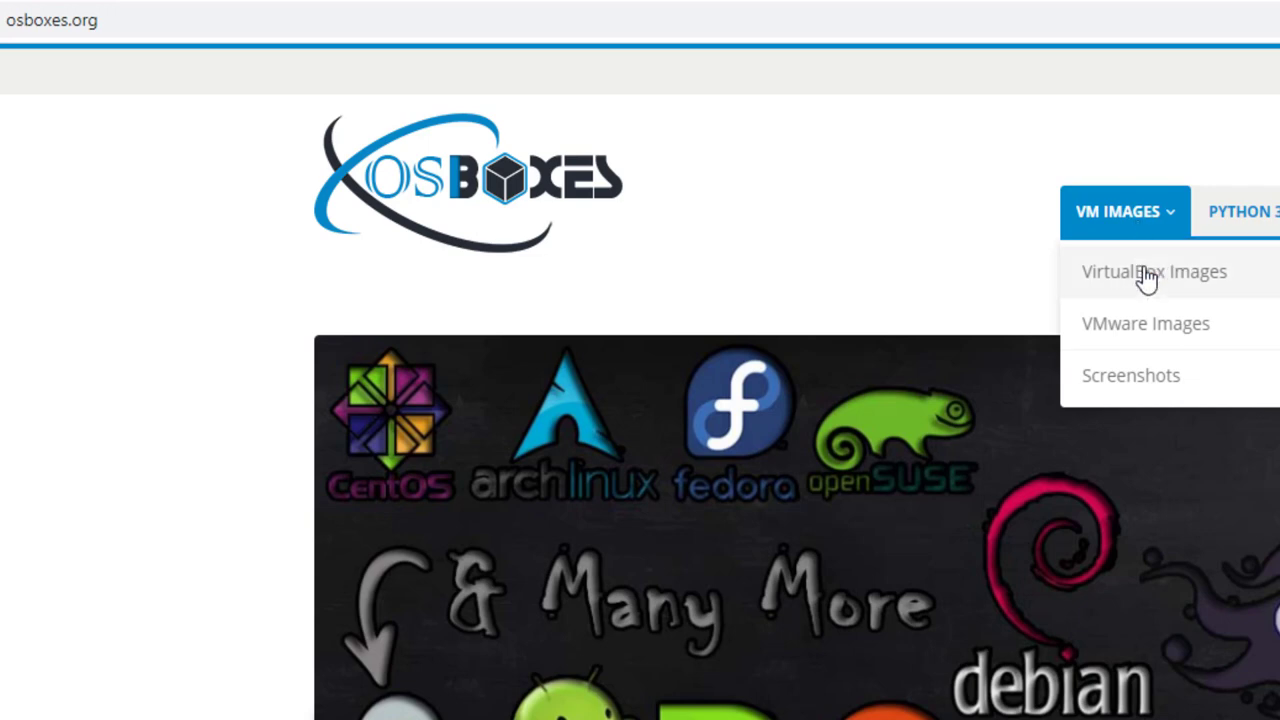
# - From VirtualBox Images, expand the Ubuntu entry and open its VirtualBox (VDI) image page
pyautogui.click(1143, 276)
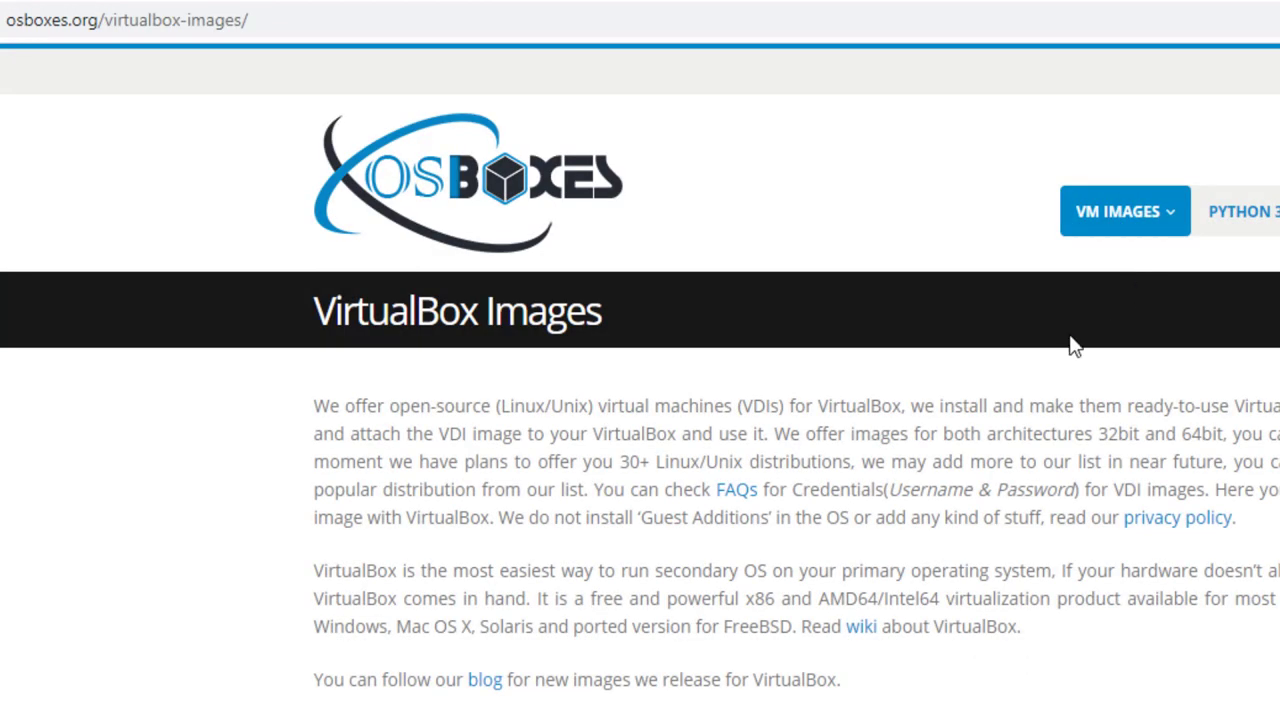
pyautogui.scroll(-3, 737, 501)
pyautogui.scroll(-20, 737, 505)
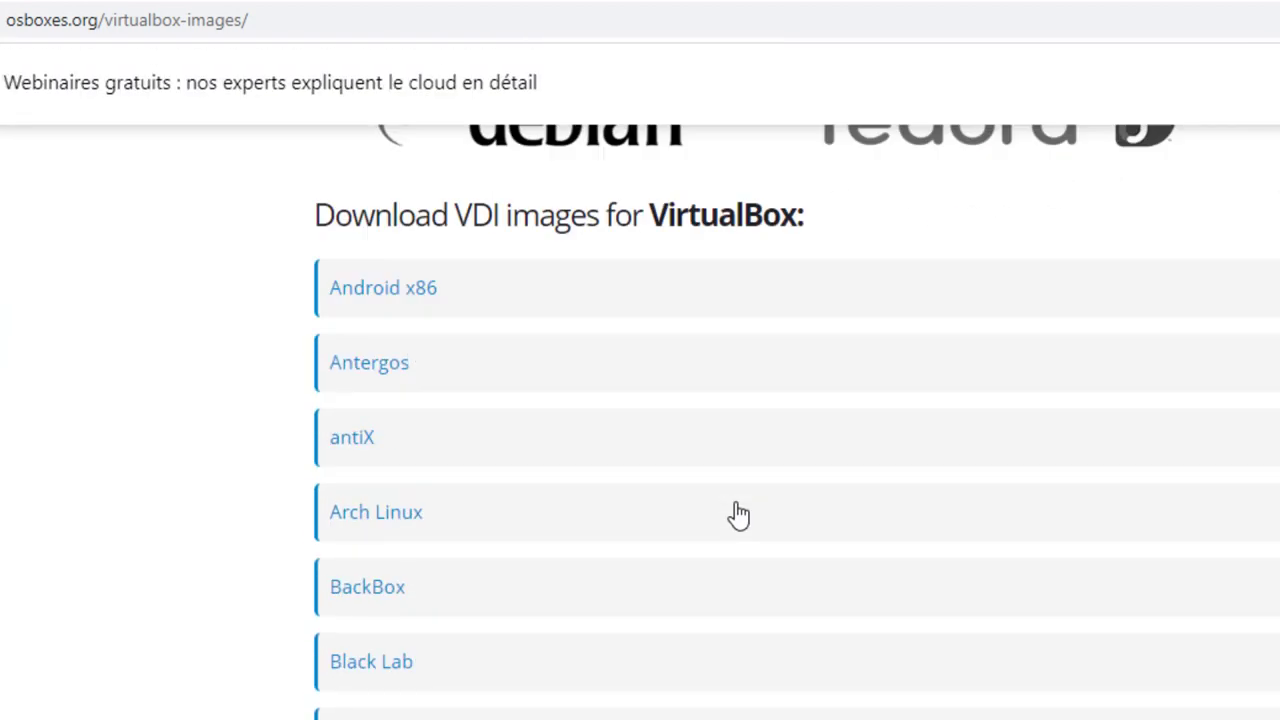
pyautogui.scroll(-10, 736, 504)
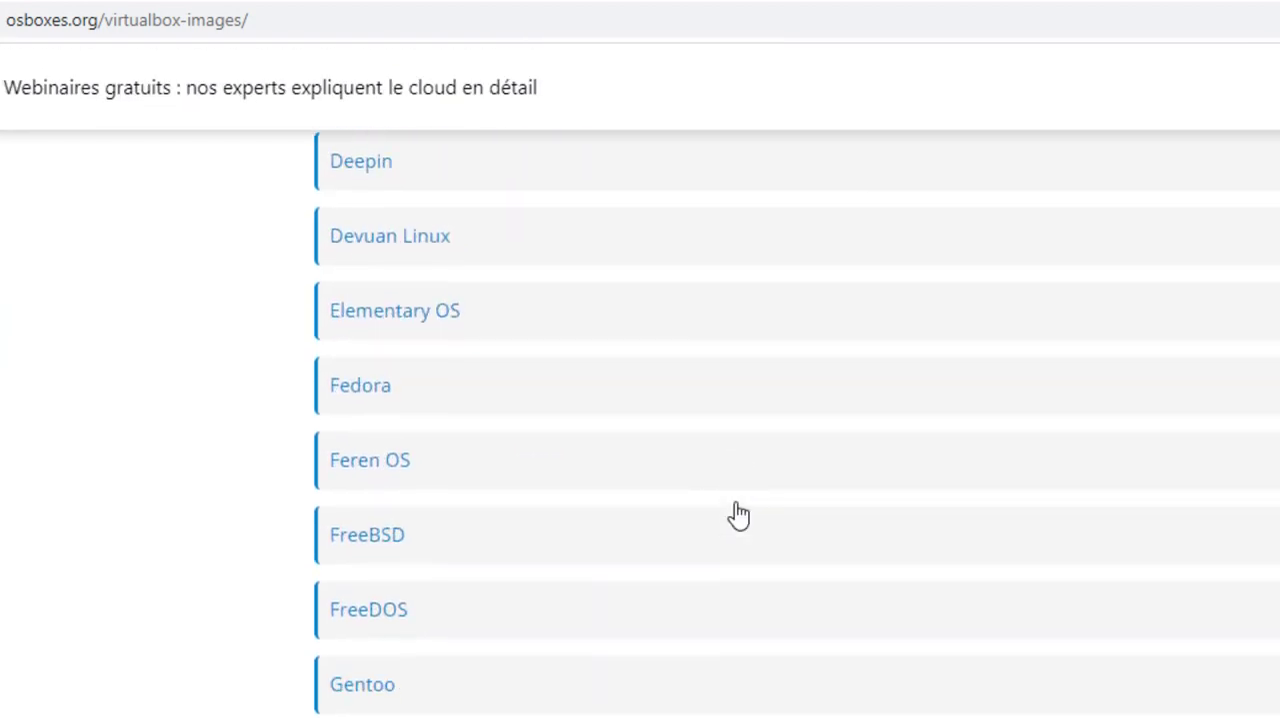
pyautogui.scroll(-10, 736, 504)
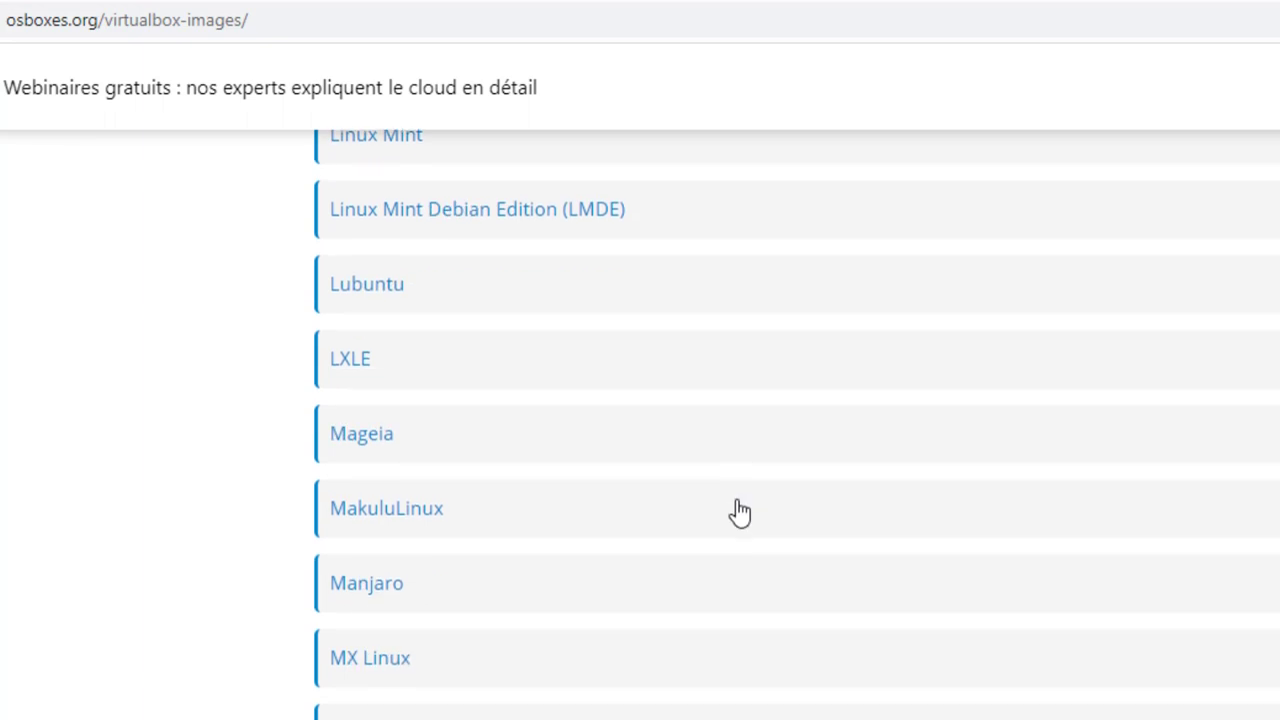
pyautogui.scroll(-2, 738, 510)
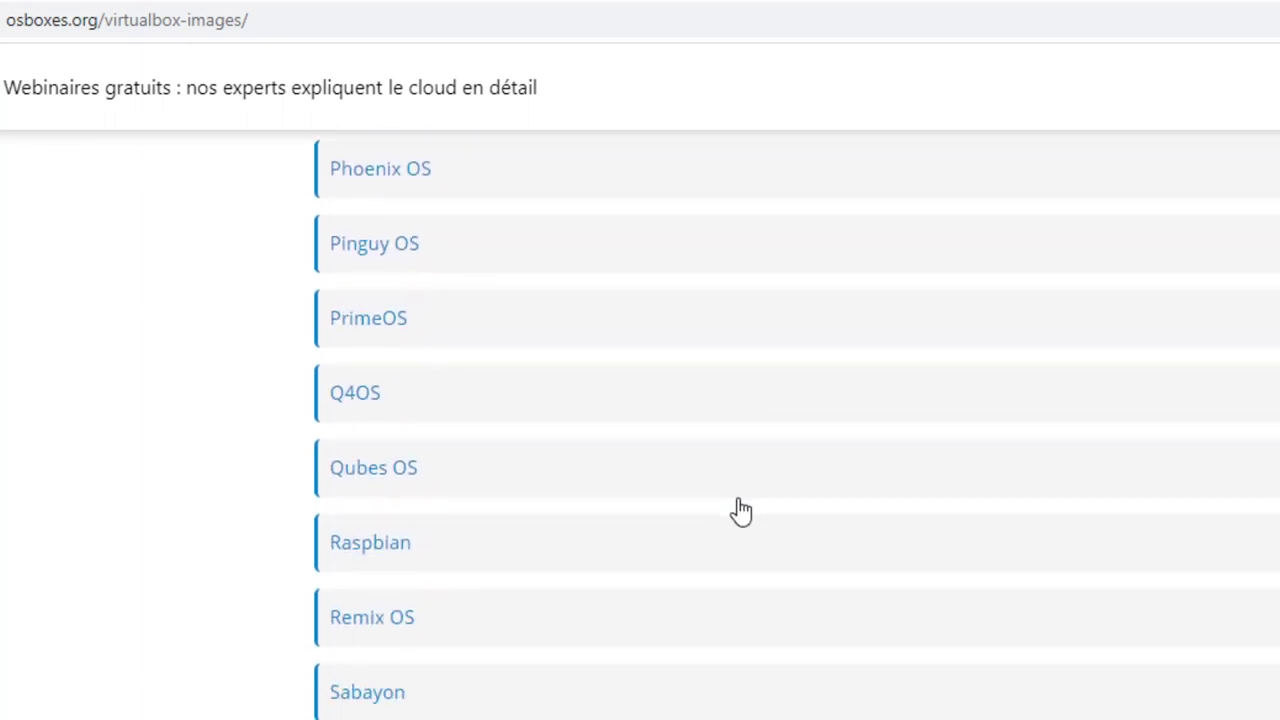
pyautogui.scroll(-5, 738, 510)
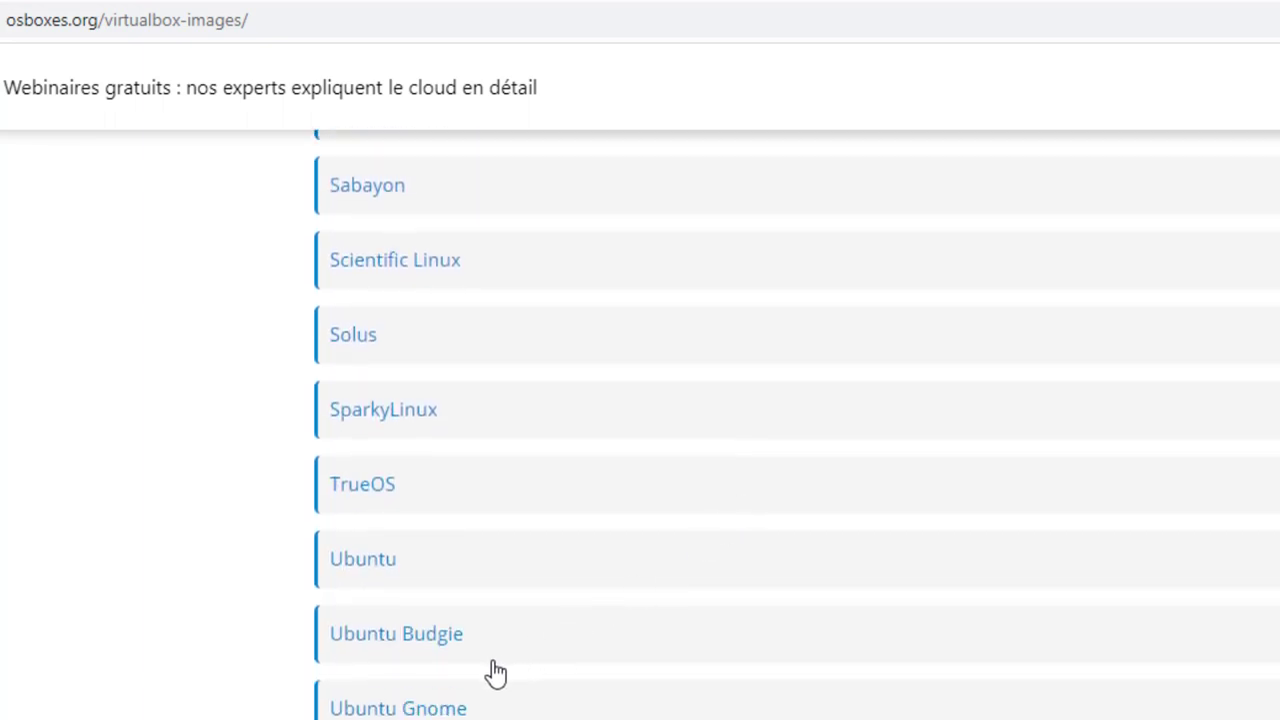
pyautogui.click(372, 568)
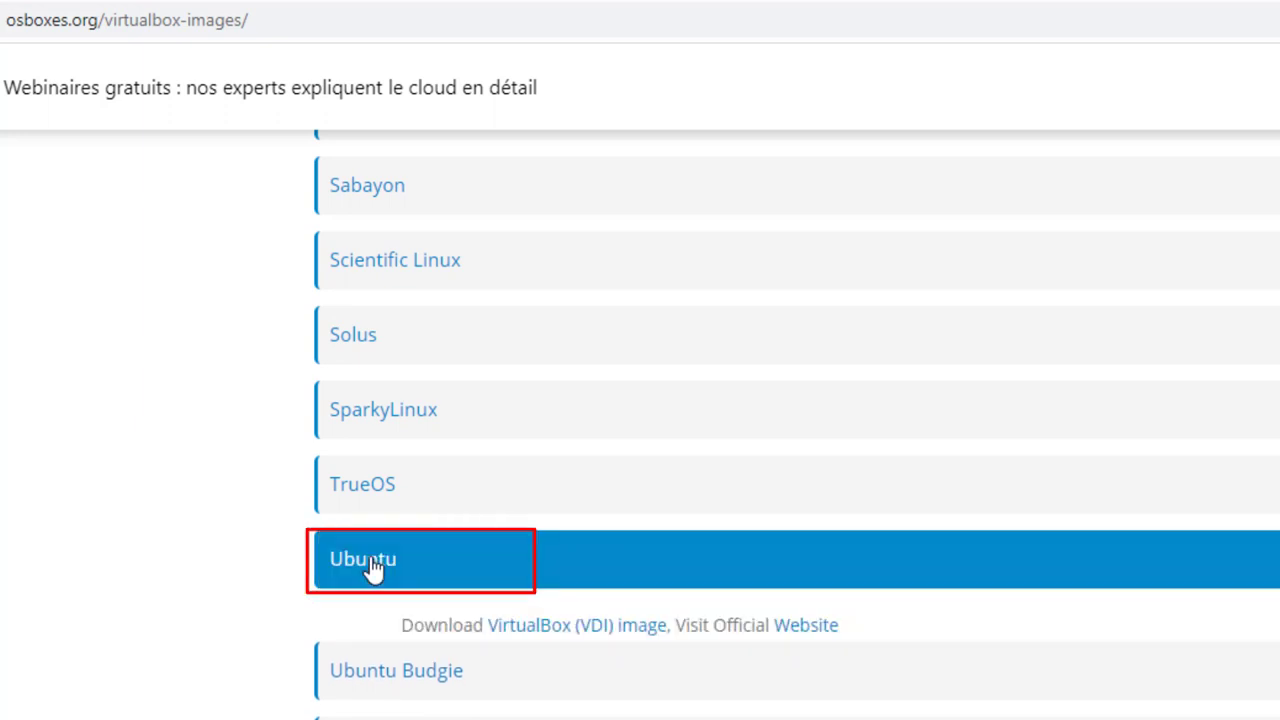
pyautogui.click(564, 630)
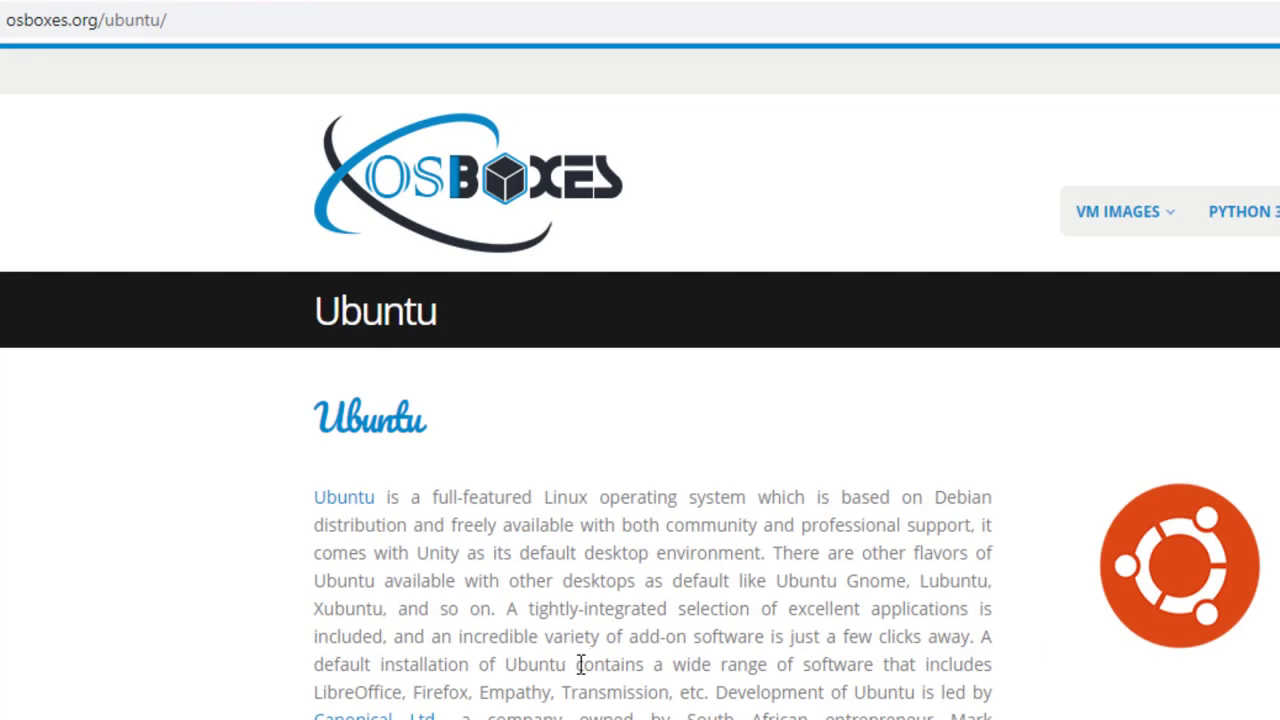
# - Scroll to Ubuntu 20.04 Focal Fossa and show its Info with login details and specs
pyautogui.scroll(-5, 686, 660)
pyautogui.scroll(-5, 686, 660)
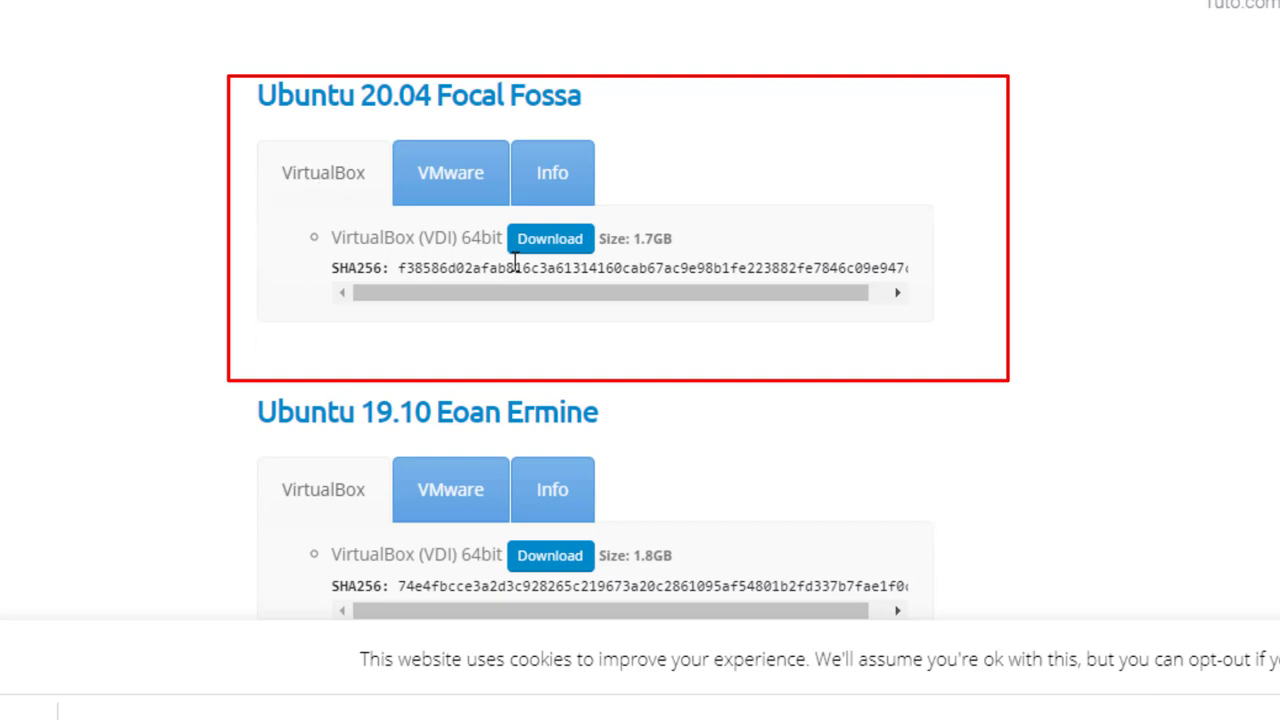
pyautogui.click(553, 190)
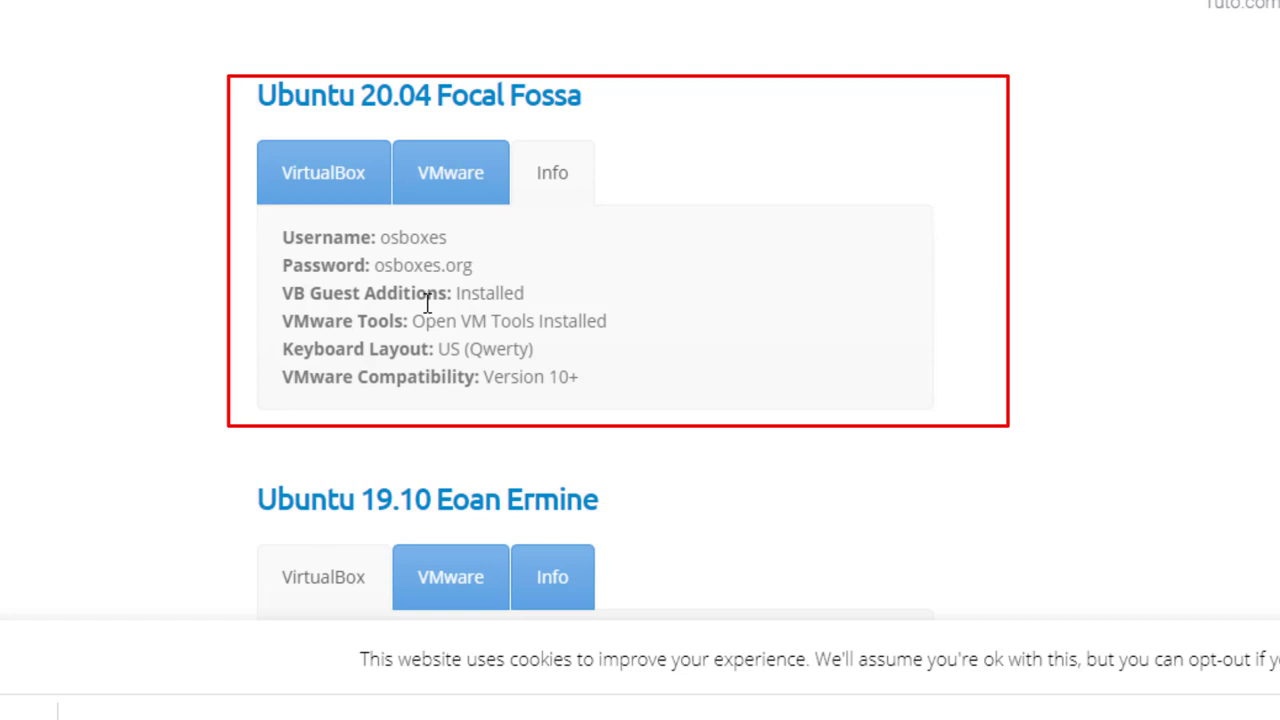
# - Highlight the Keyboard Layout: US (Qwerty) line, then switch back to Ubuntu 20.04's VirtualBox download
pyautogui.moveTo(285, 349); pyautogui.dragTo(571, 366)
pyautogui.click(606, 368)
pyautogui.click(330, 184)
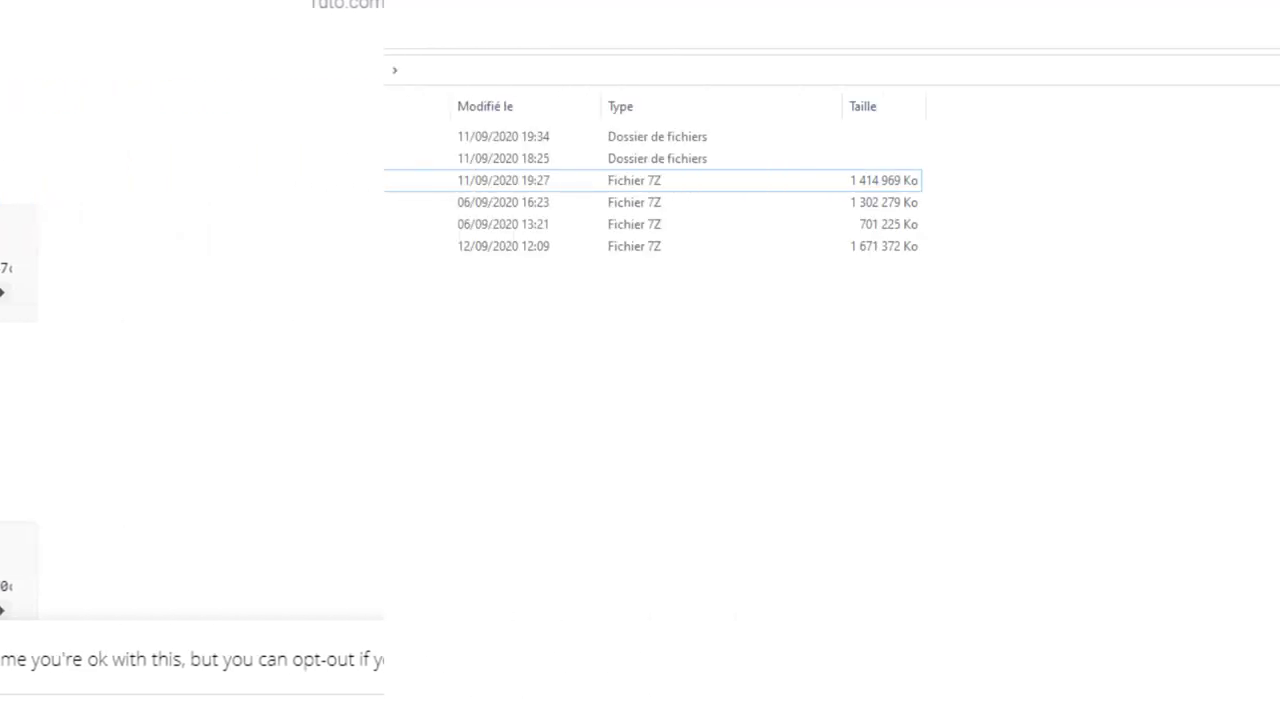
# - Extract Ubnt-20.04-VB-64bit with 7-Zip into its own folder and open its 64bit subfolder
pyautogui.click(274, 247)
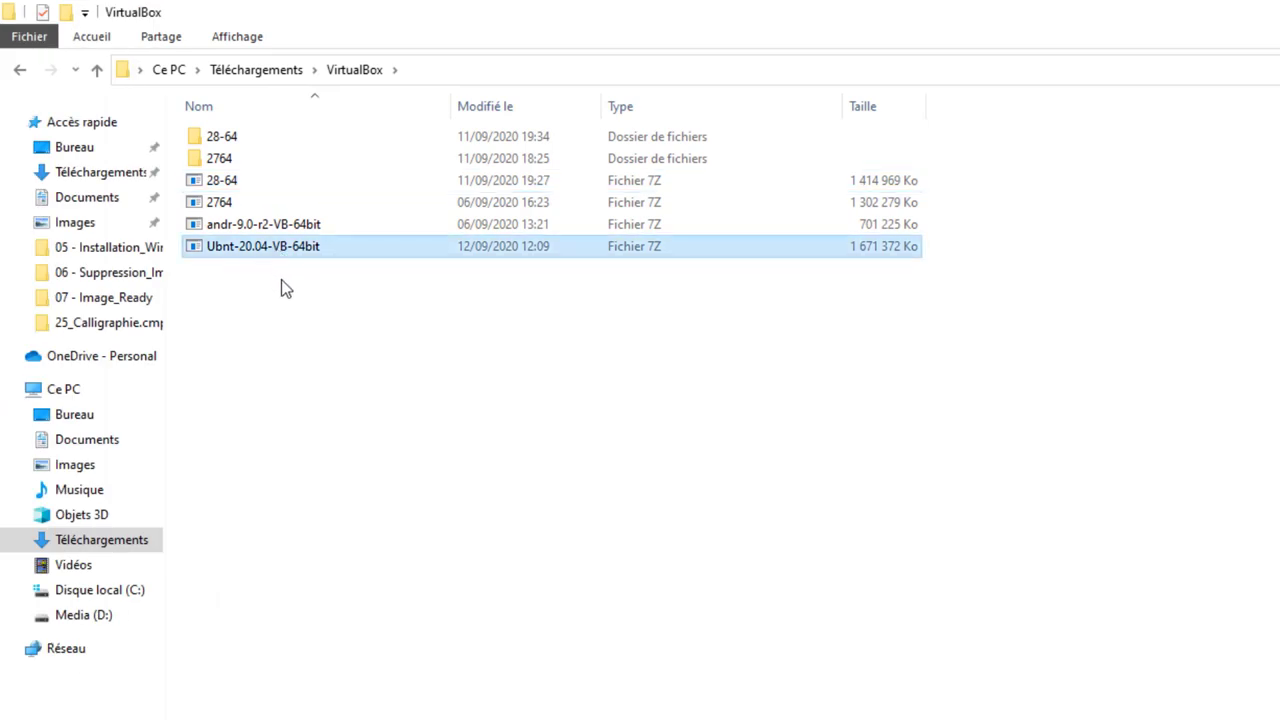
pyautogui.rightClick(276, 247)
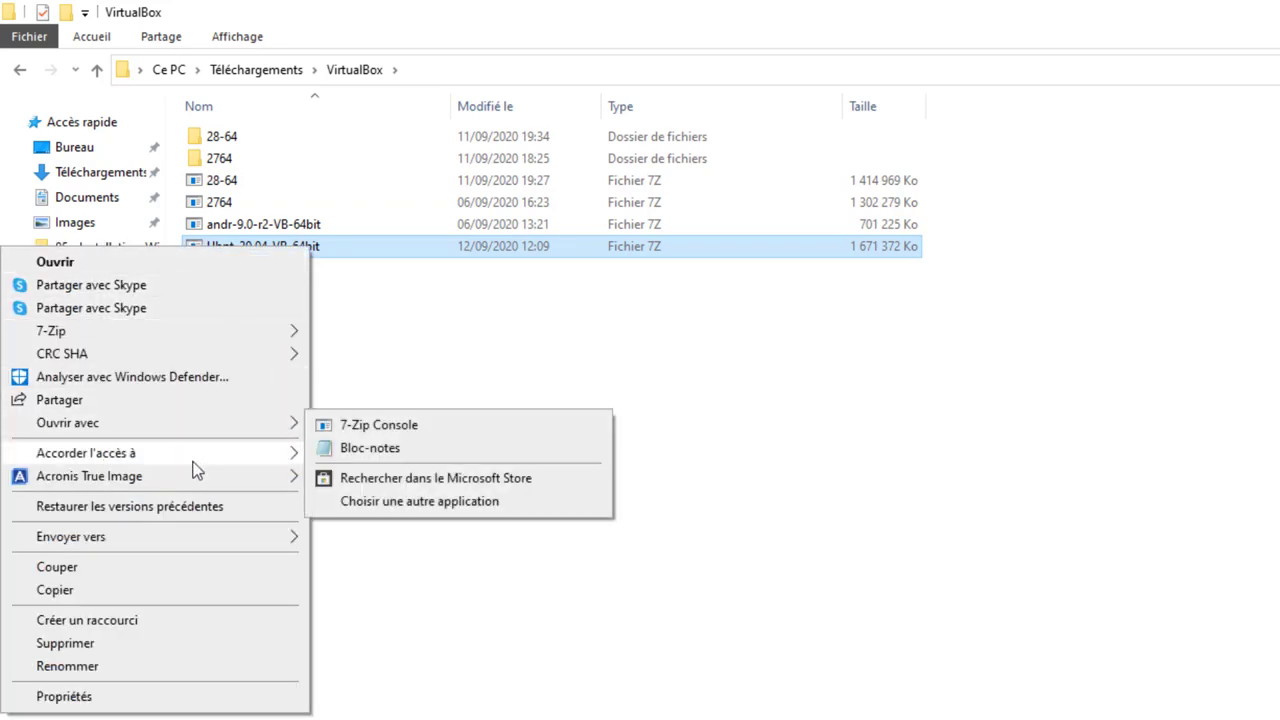
pyautogui.moveTo(160, 340)
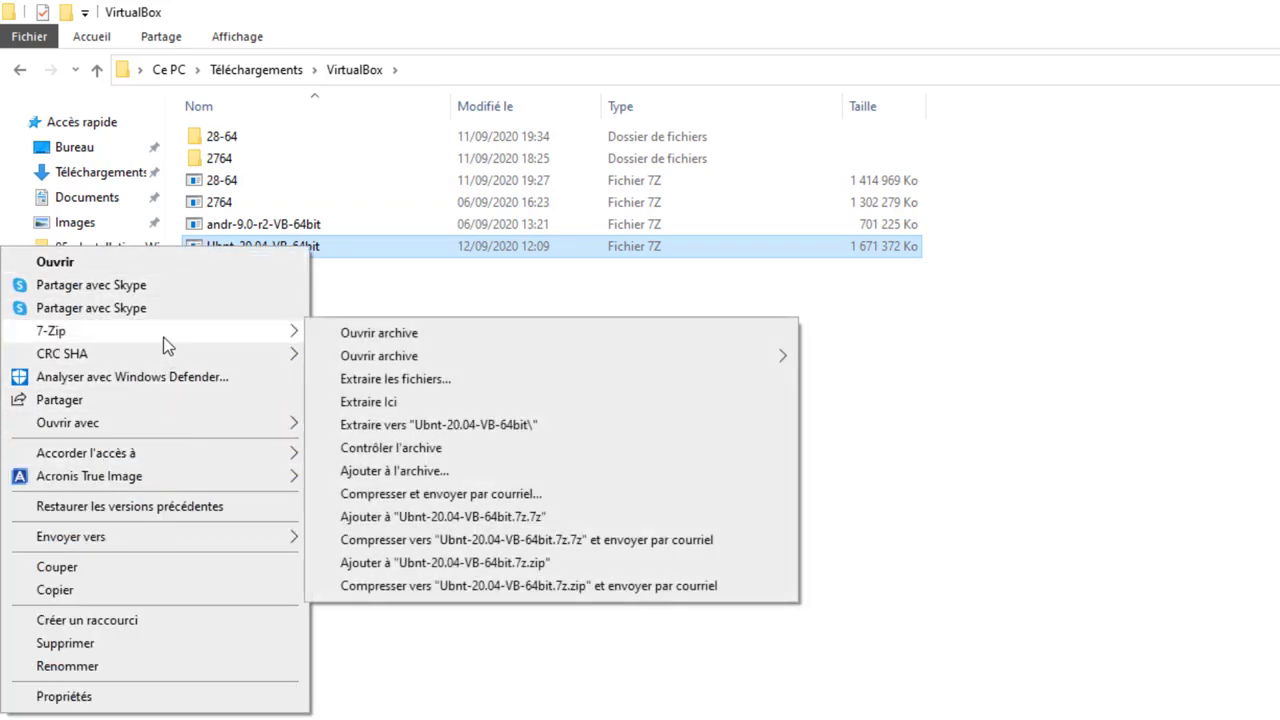
pyautogui.click(441, 426)
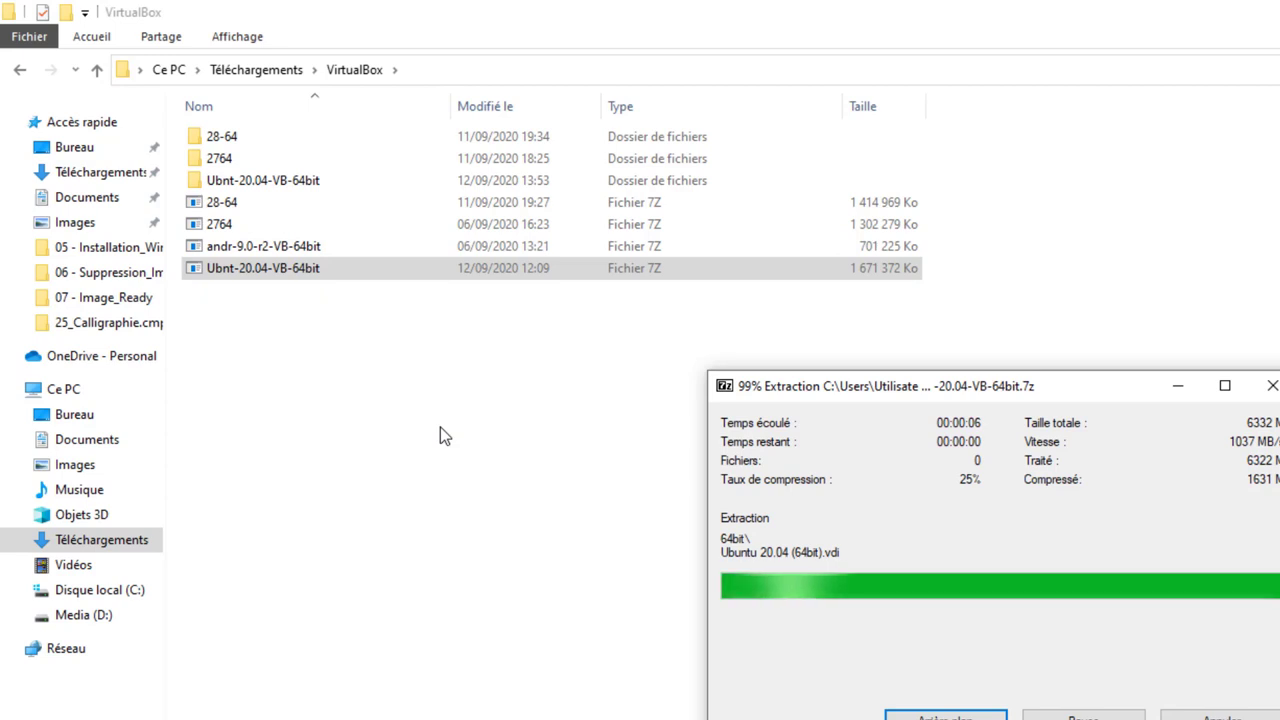
pyautogui.doubleClick(250, 183)
pyautogui.doubleClick(224, 140)
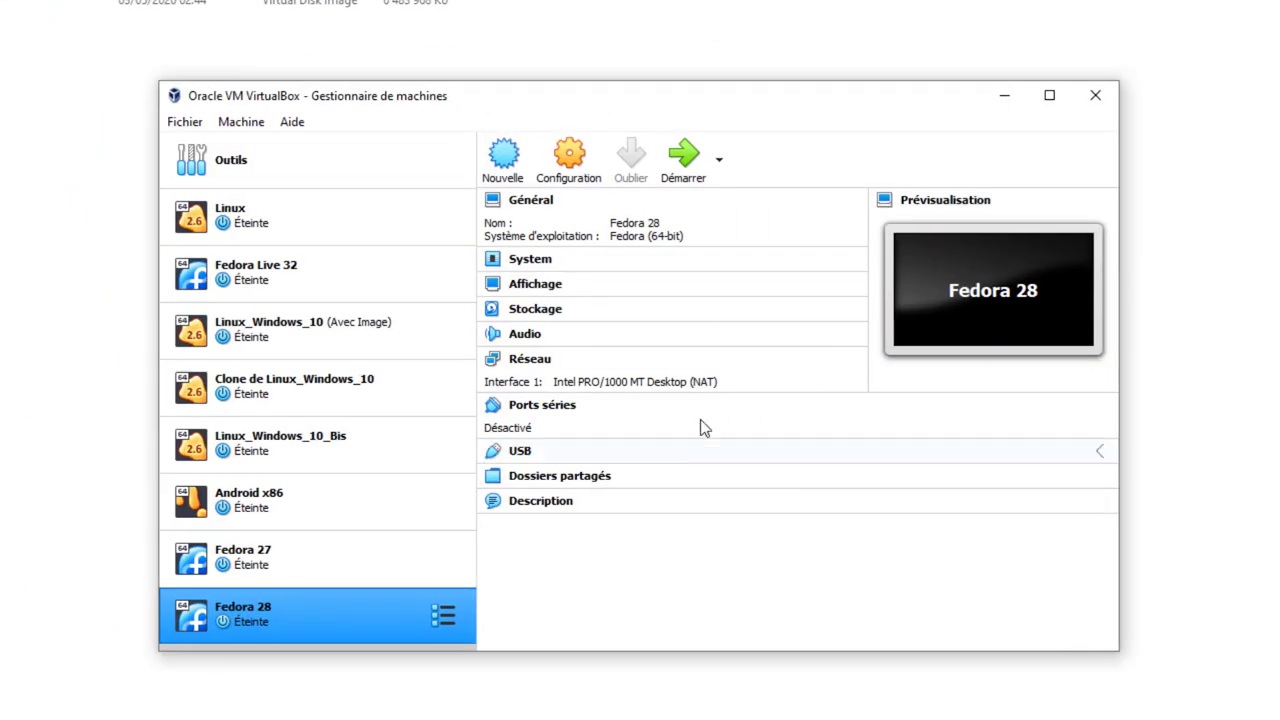
# - Start a new VM named Ubuntu, Linux Ubuntu (64-bit), with machine folder D:\VirtualBox
pyautogui.click(508, 160)
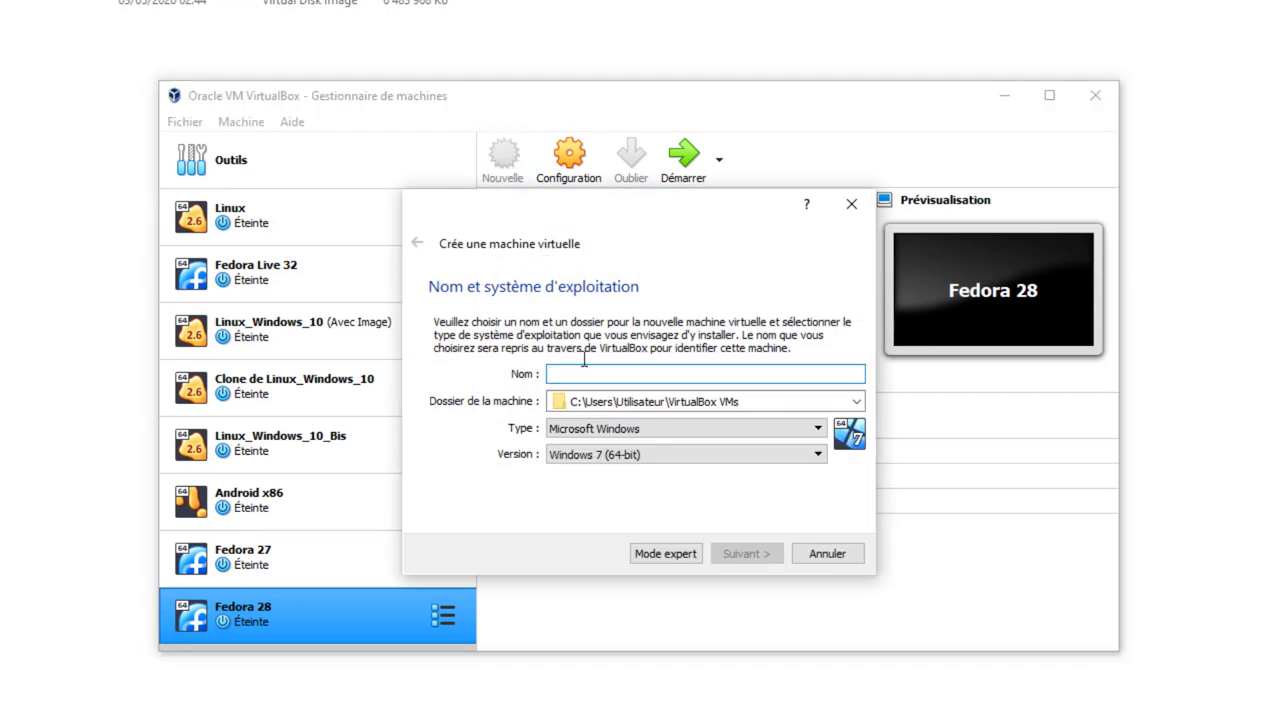
pyautogui.write('Ubuntu')
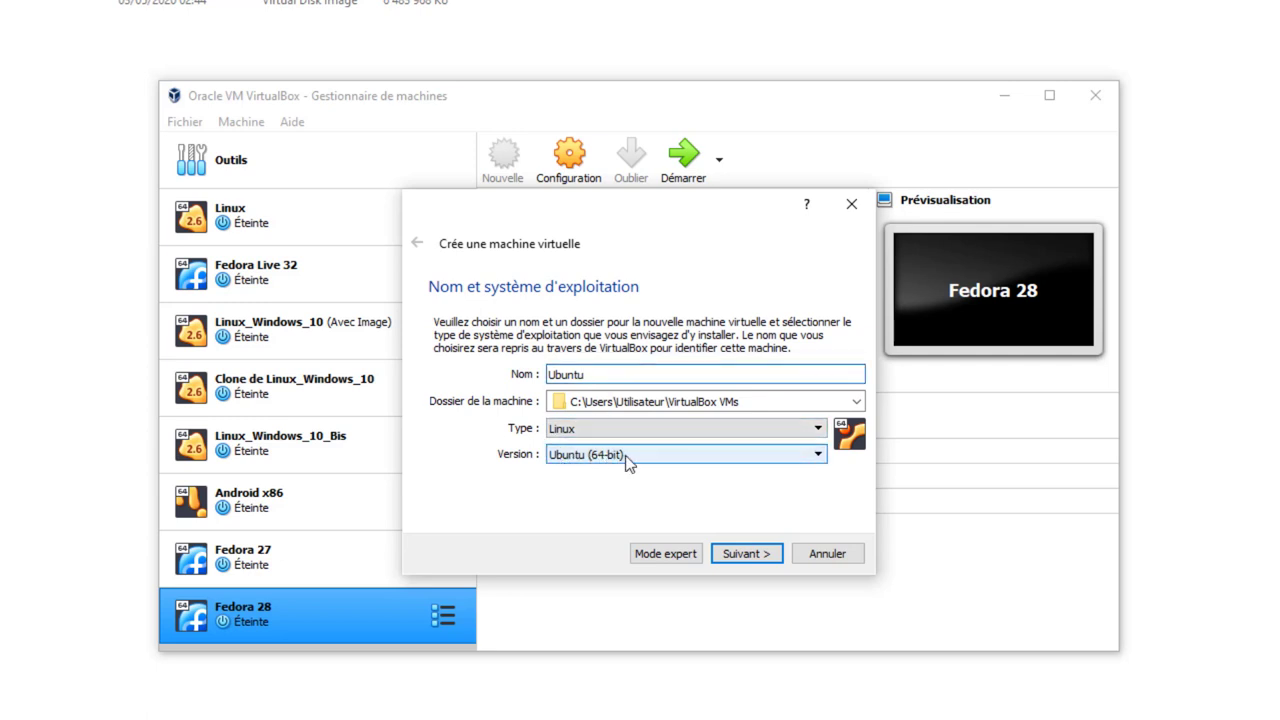
pyautogui.click(857, 401)
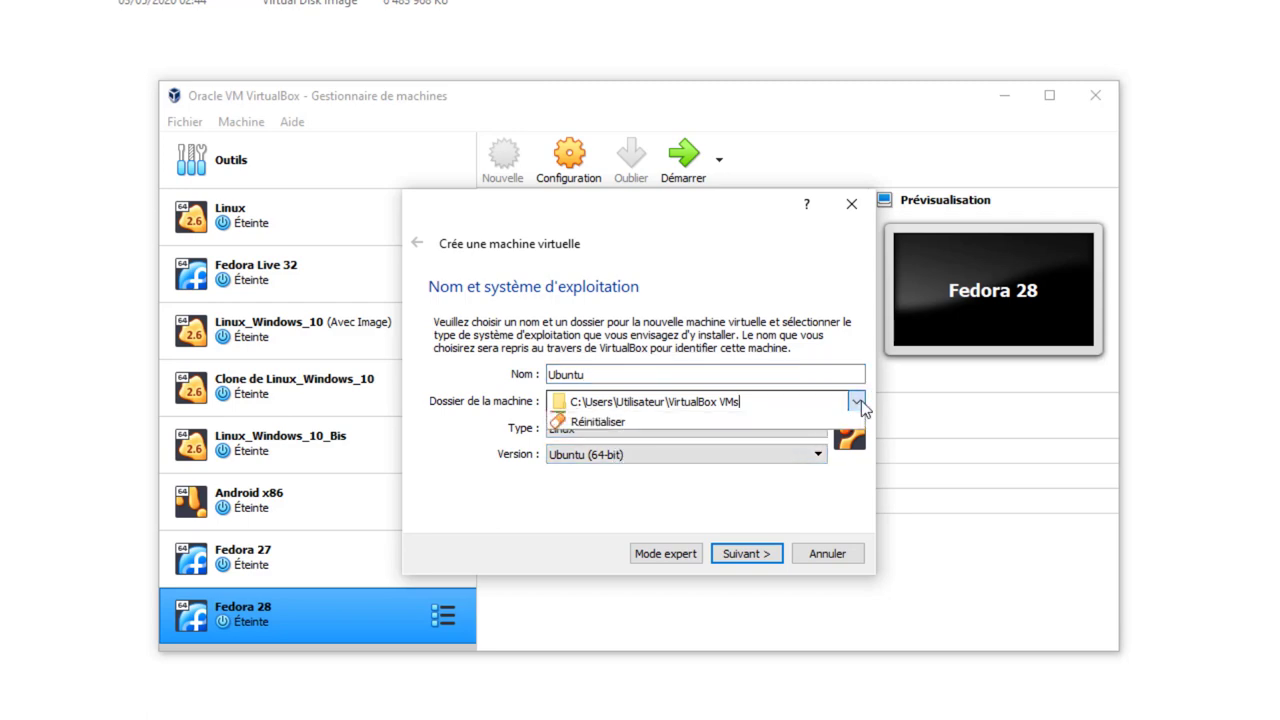
pyautogui.click(678, 436)
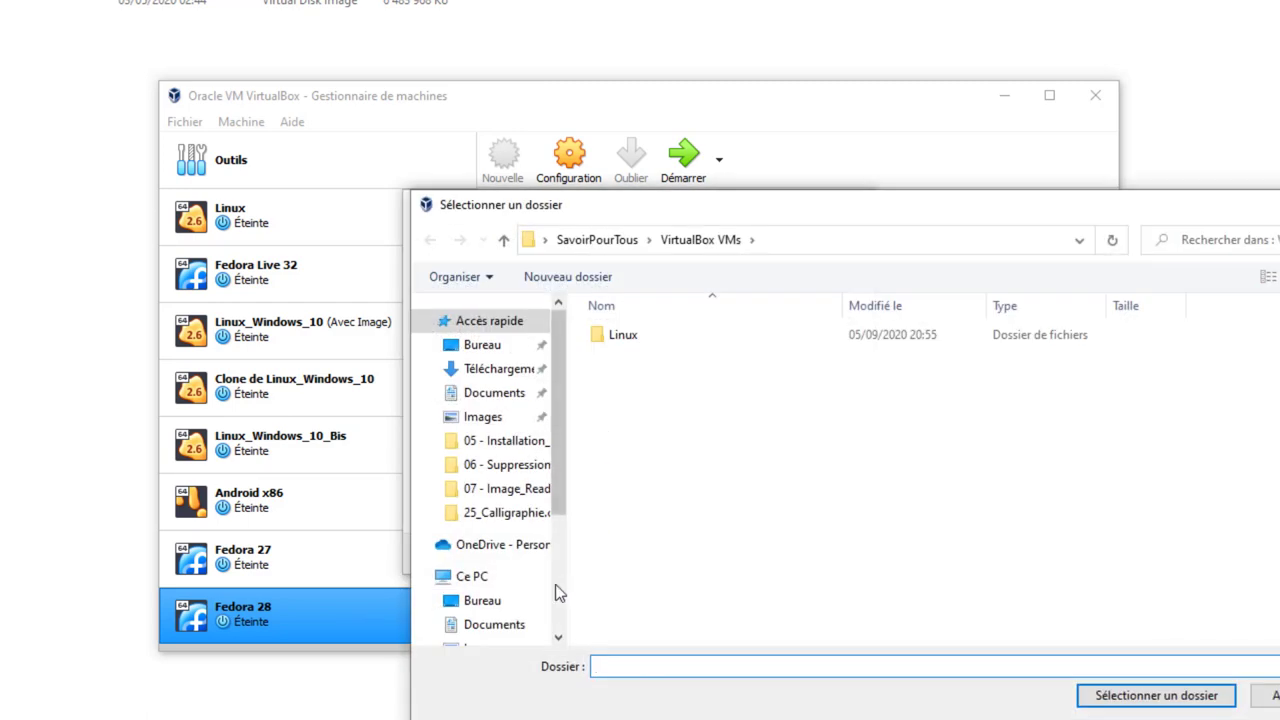
pyautogui.scroll(-2, 550, 592)
pyautogui.scroll(-1, 543, 602)
pyautogui.click(490, 608)
pyautogui.scroll(-1, 671, 543)
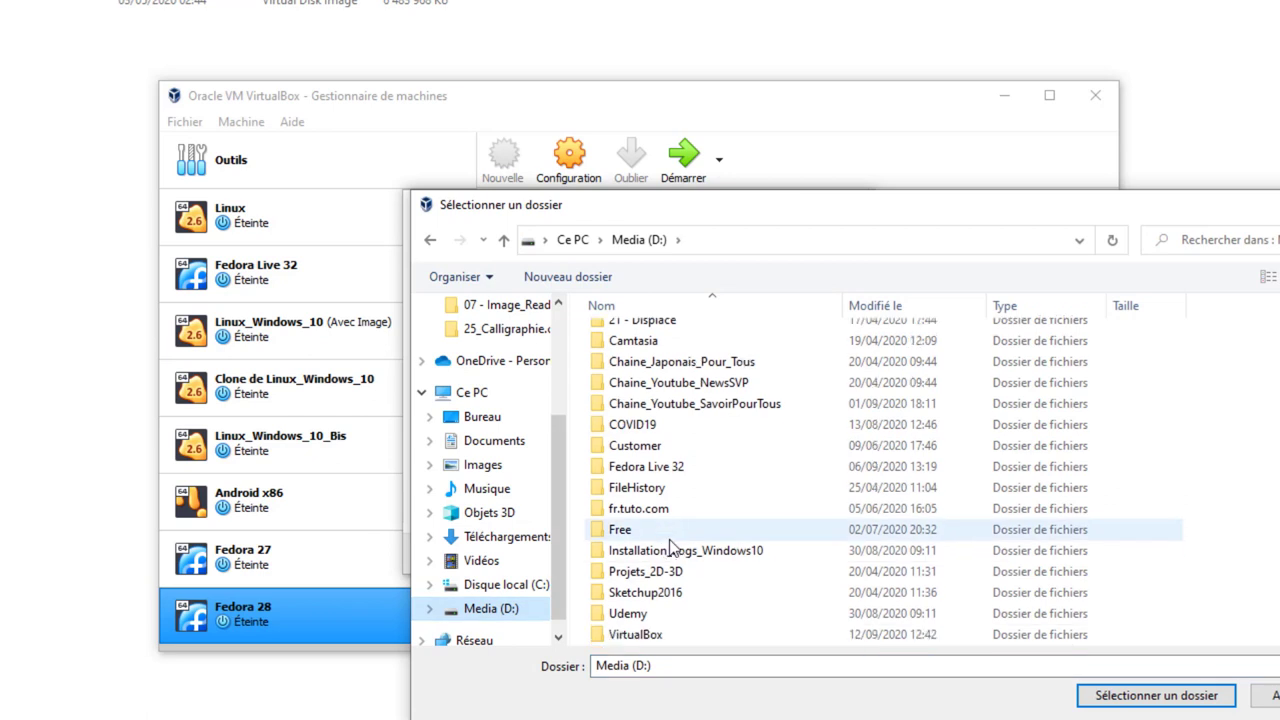
pyautogui.click(702, 634)
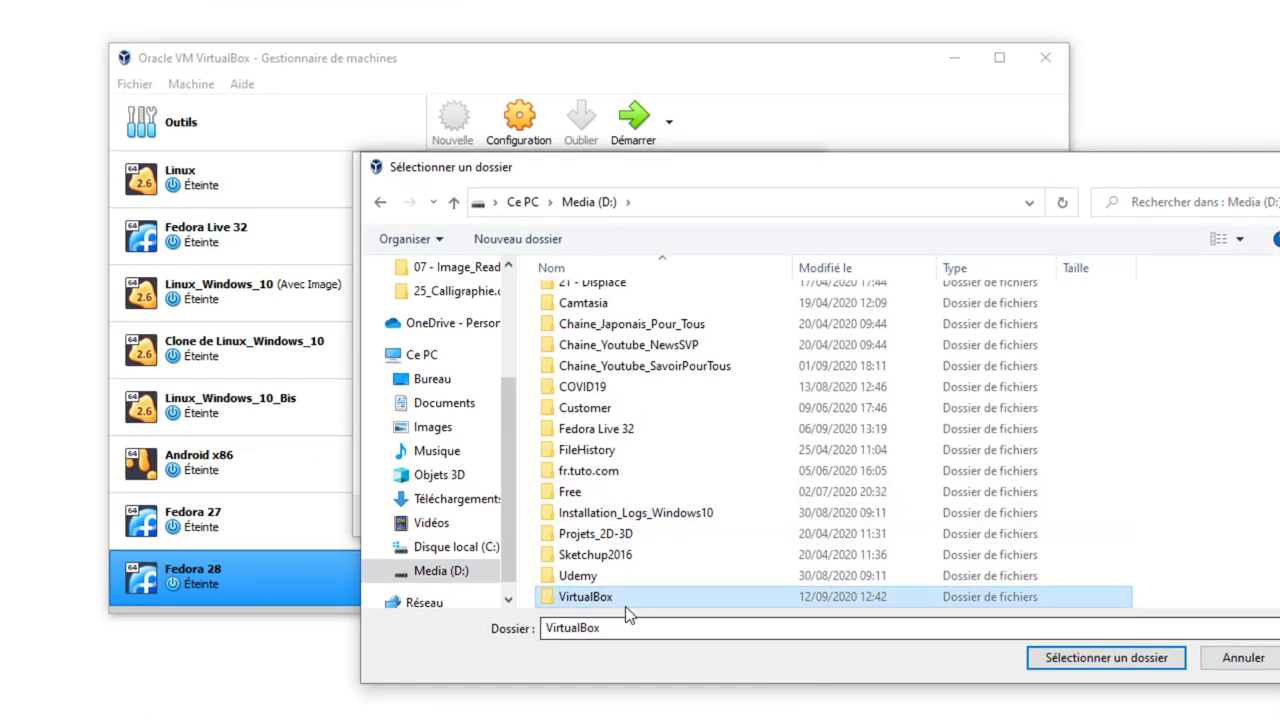
pyautogui.click(1065, 661)
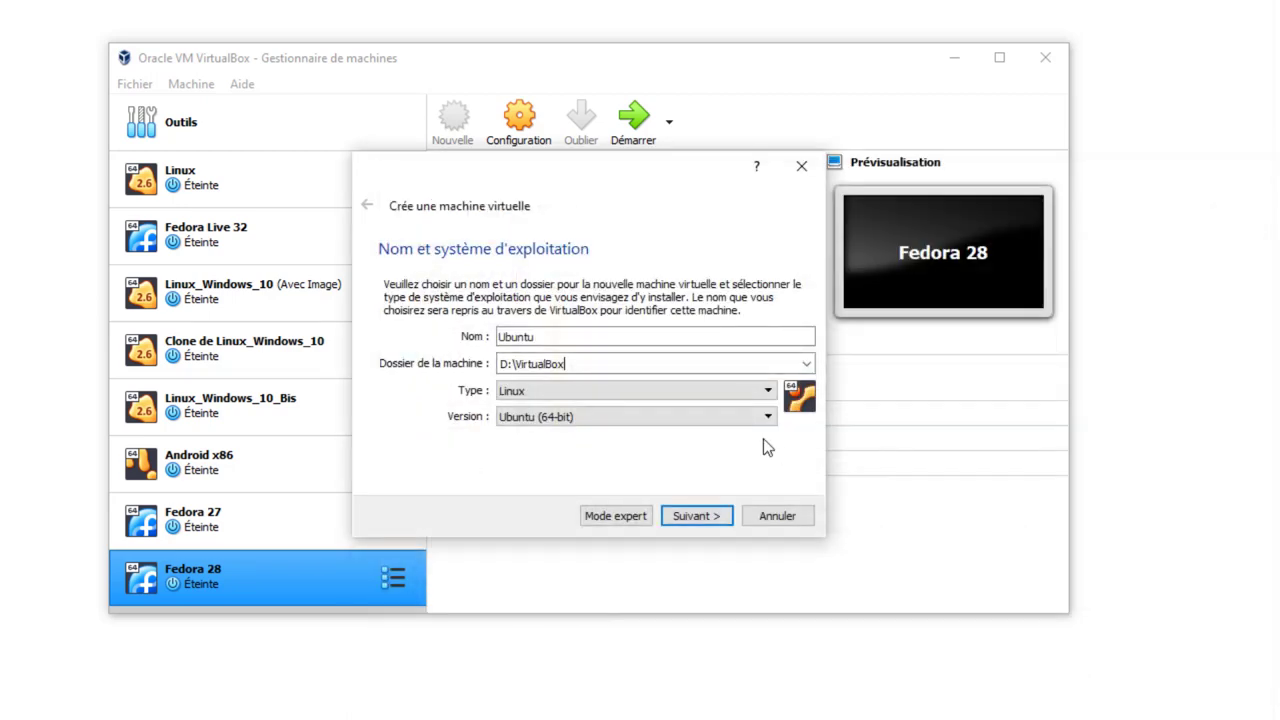
# - Give the VM 5623 MB of memory and choose to use an existing virtual hard disk file
pyautogui.click(687, 515)
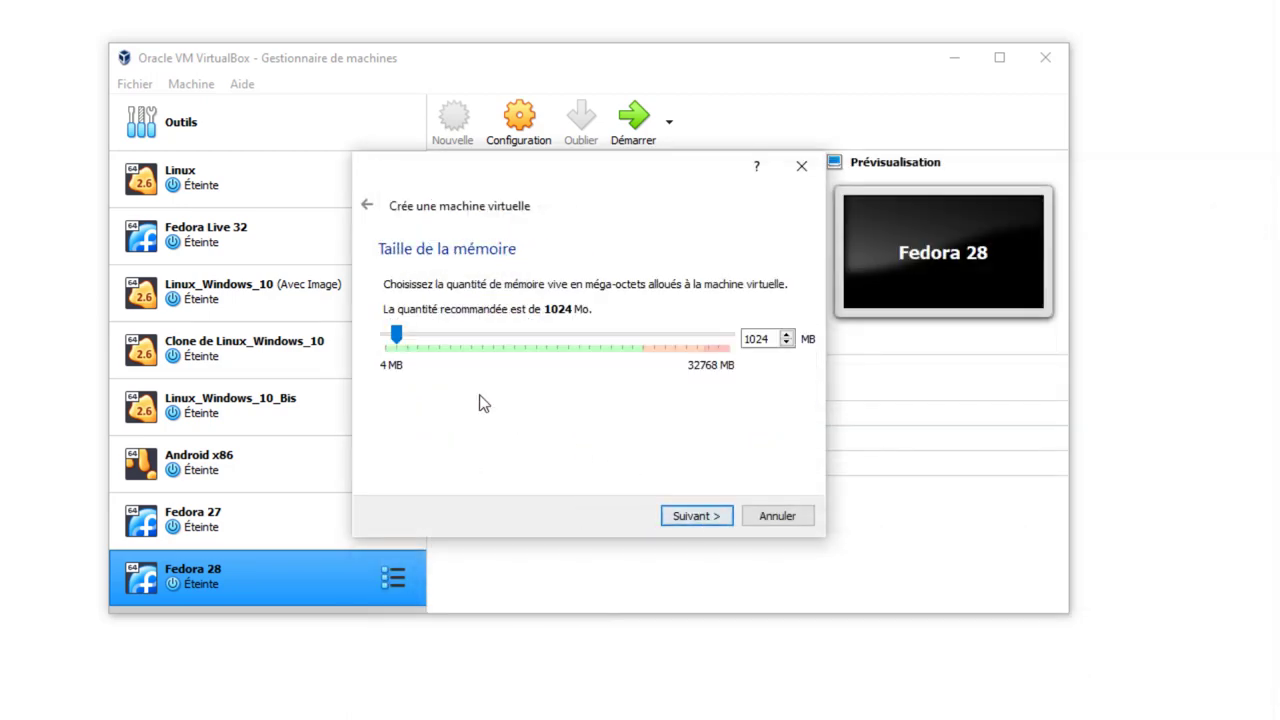
pyautogui.moveTo(398, 335); pyautogui.dragTo(446, 331)
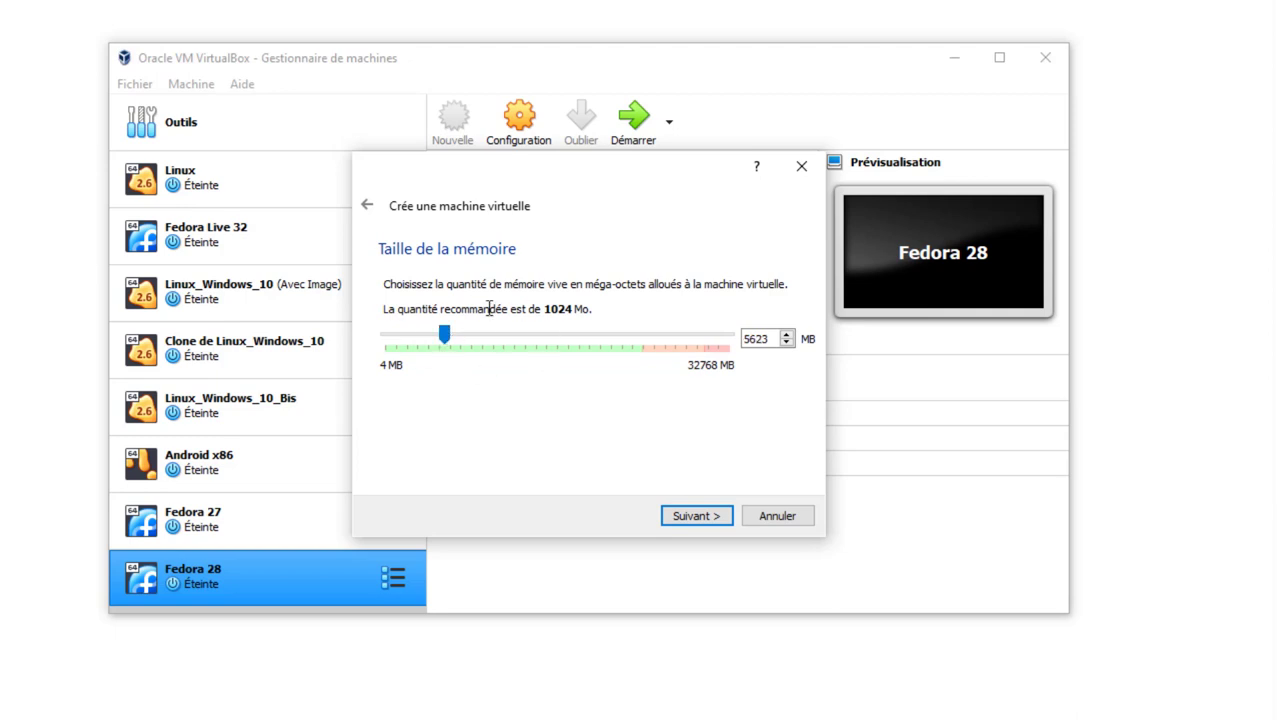
pyautogui.click(699, 516)
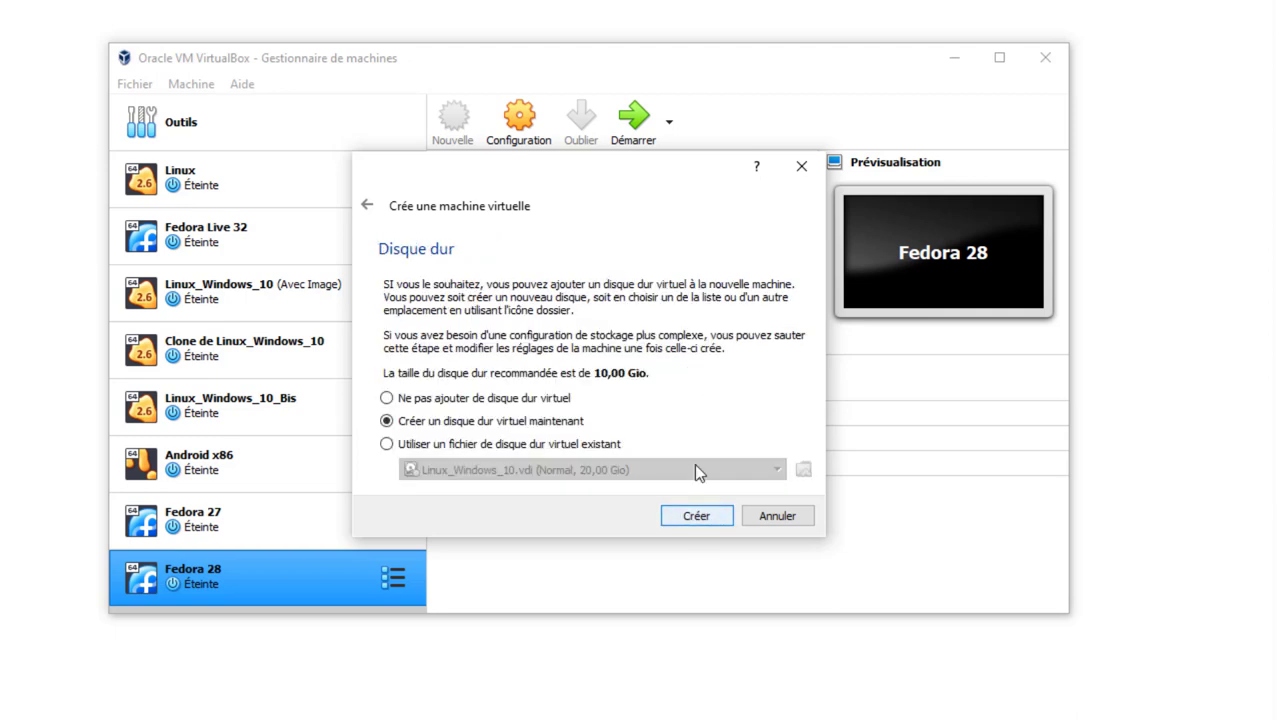
pyautogui.click(387, 445)
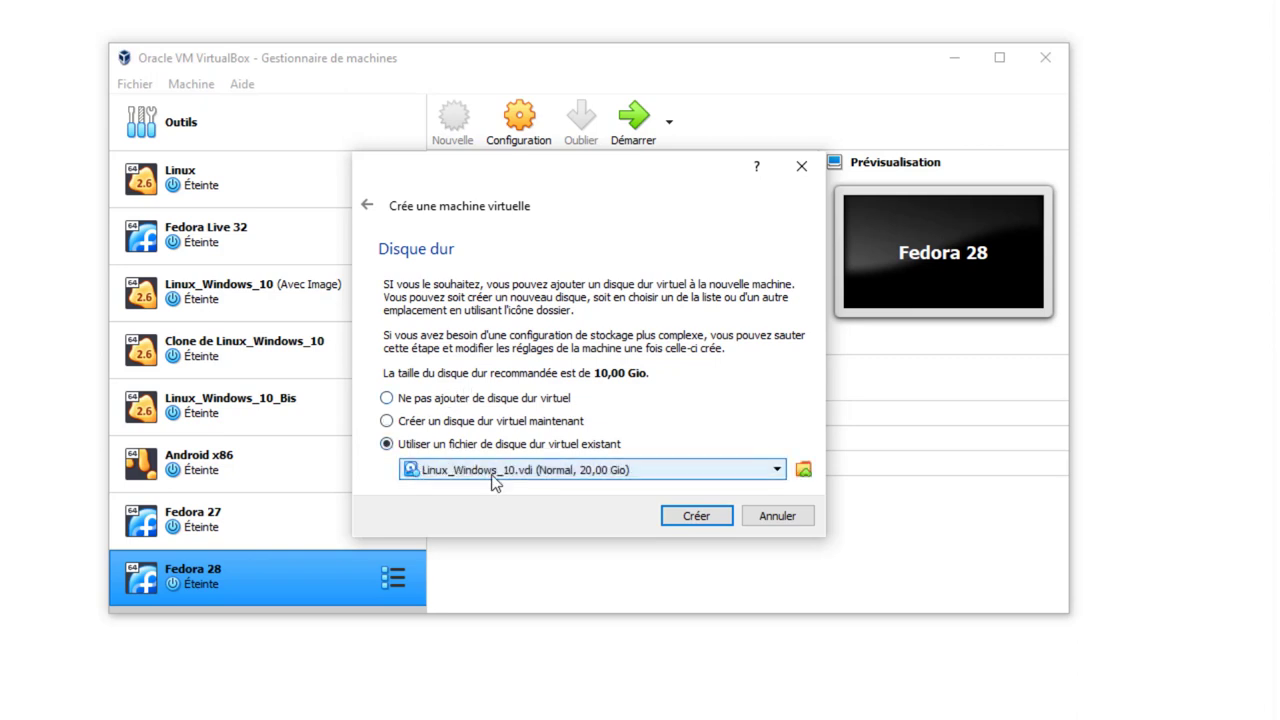
pyautogui.click(806, 469)
pyautogui.scroll(-1, 587, 404)
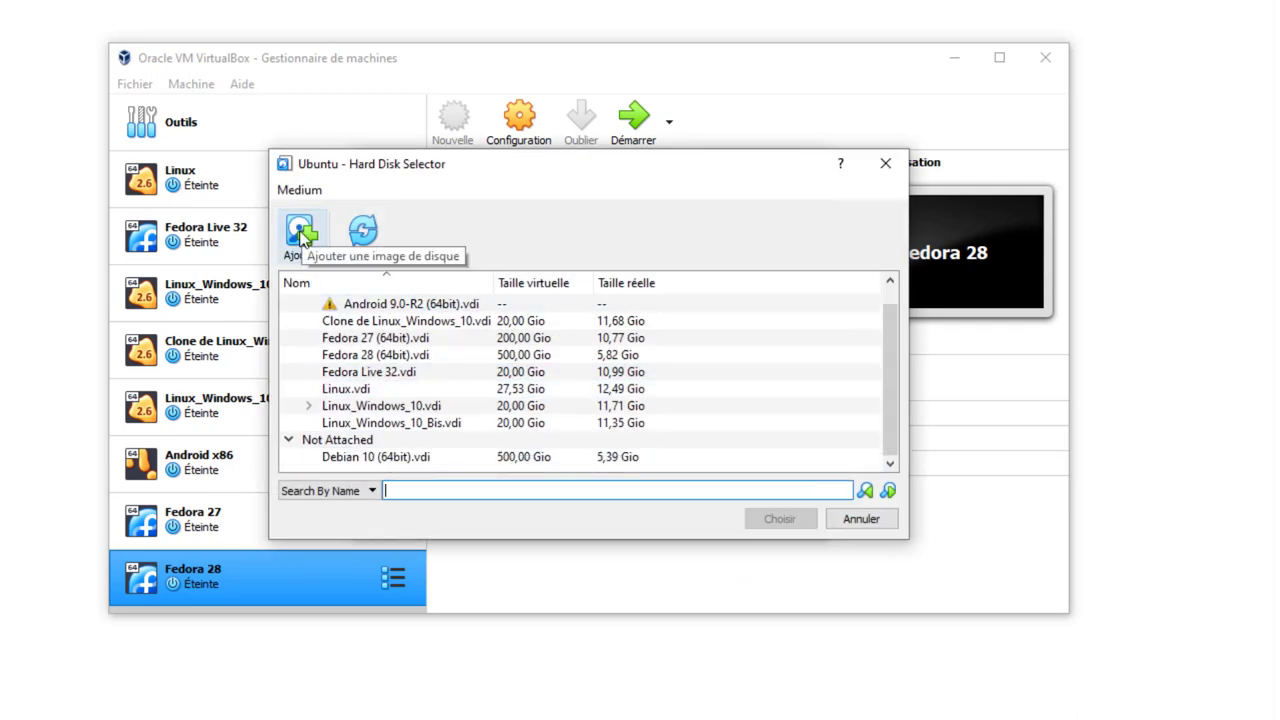
# - Add Ubuntu 20.04 (64bit).vdi from Téléchargements\VirtualBox\Ubnt-20.04-VB-64bit\64bit and select it as the disk
pyautogui.click(301, 232)
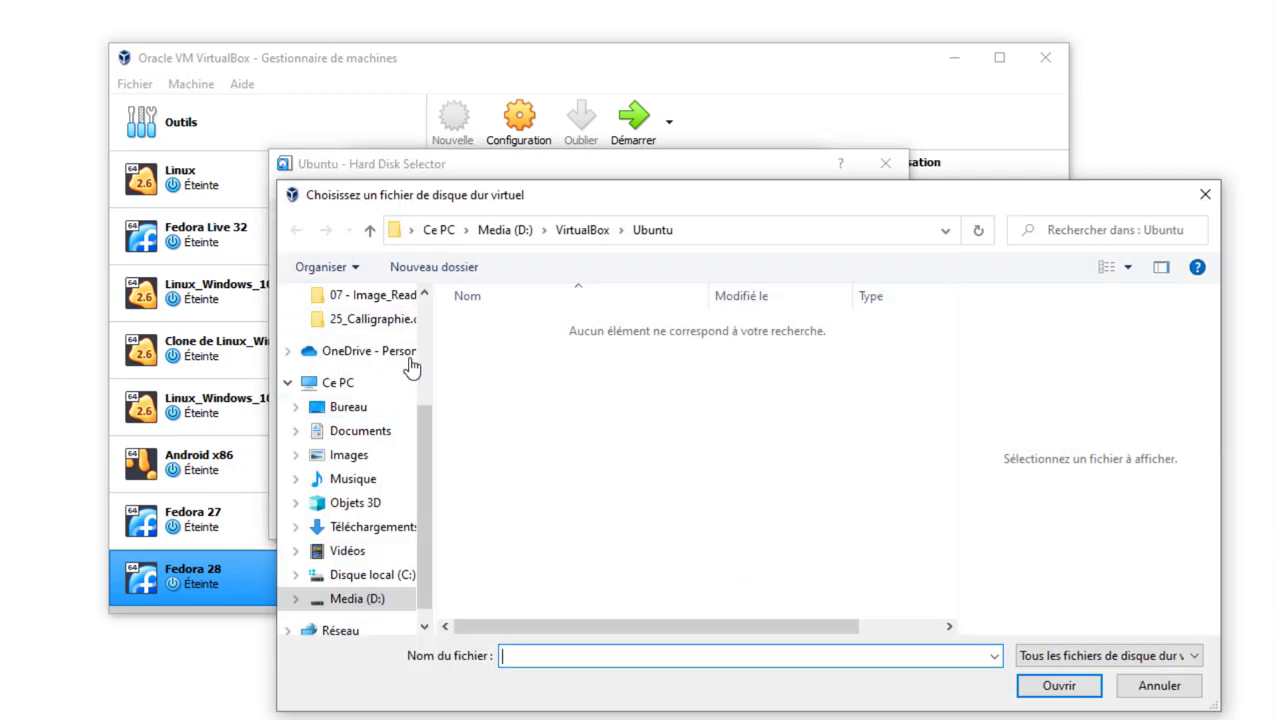
pyautogui.scroll(3, 421, 320)
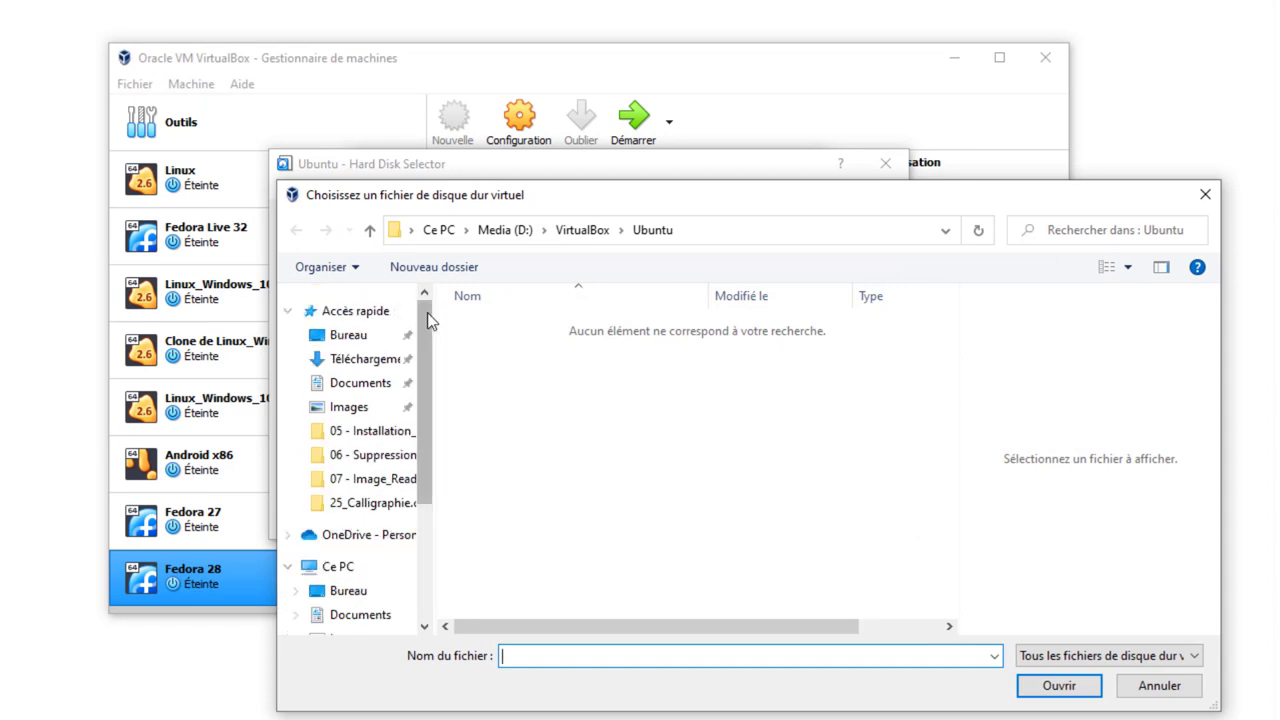
pyautogui.click(372, 358)
pyautogui.doubleClick(500, 353)
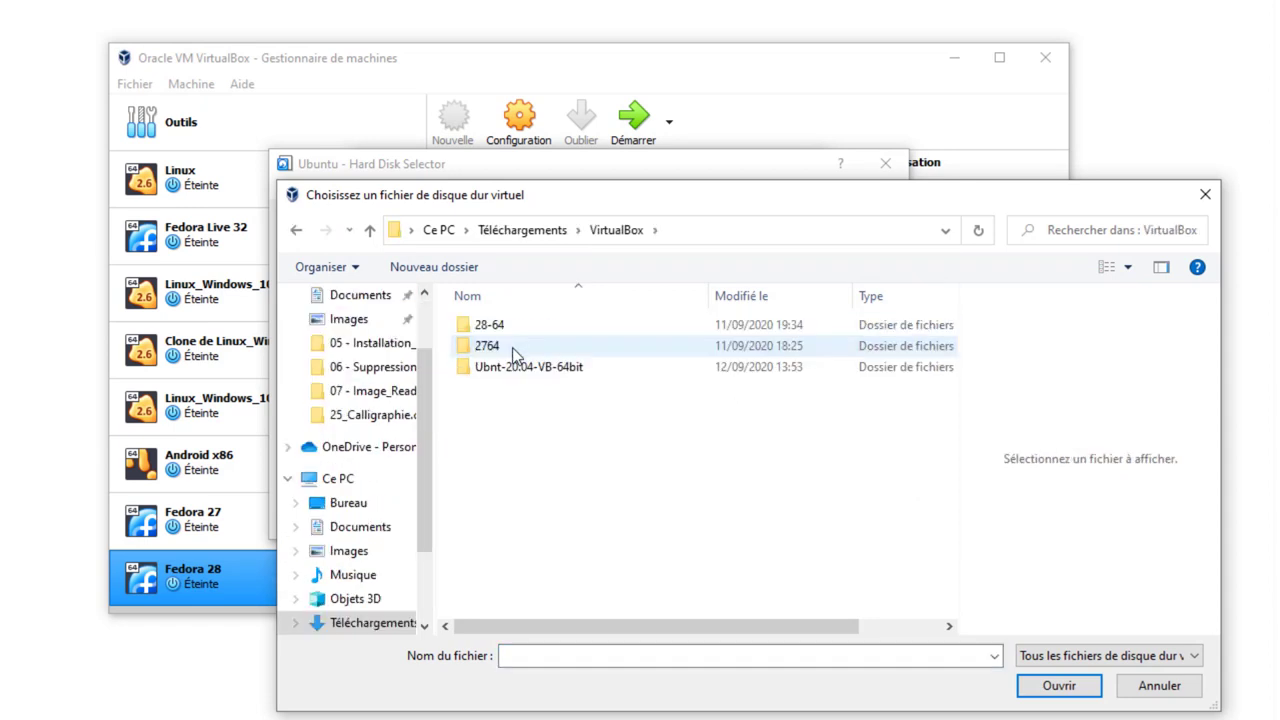
pyautogui.doubleClick(515, 372)
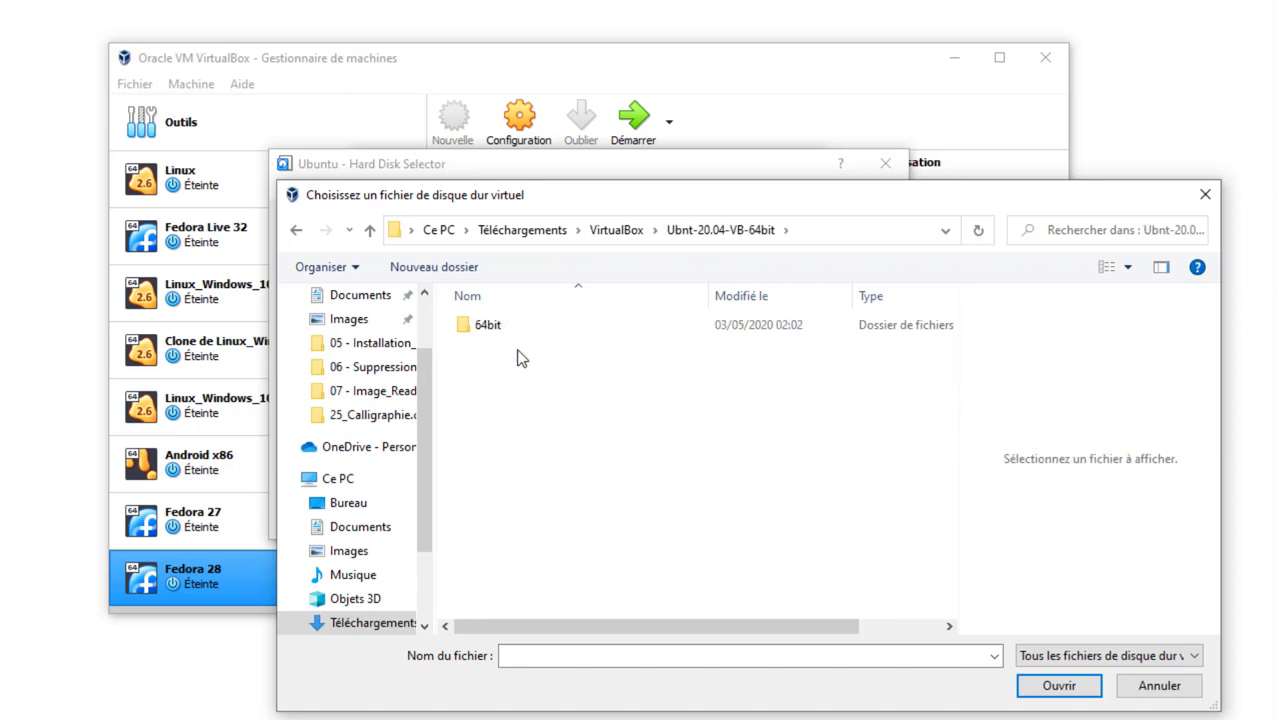
pyautogui.doubleClick(490, 326)
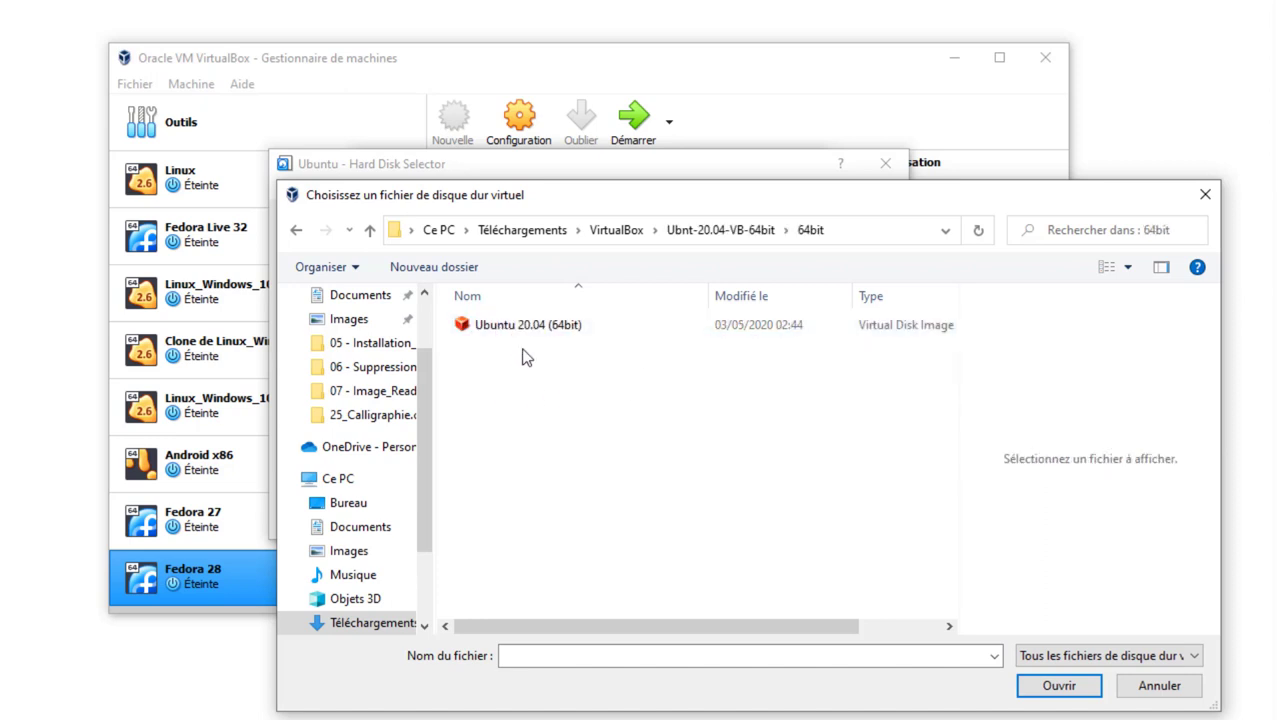
pyautogui.click(507, 329)
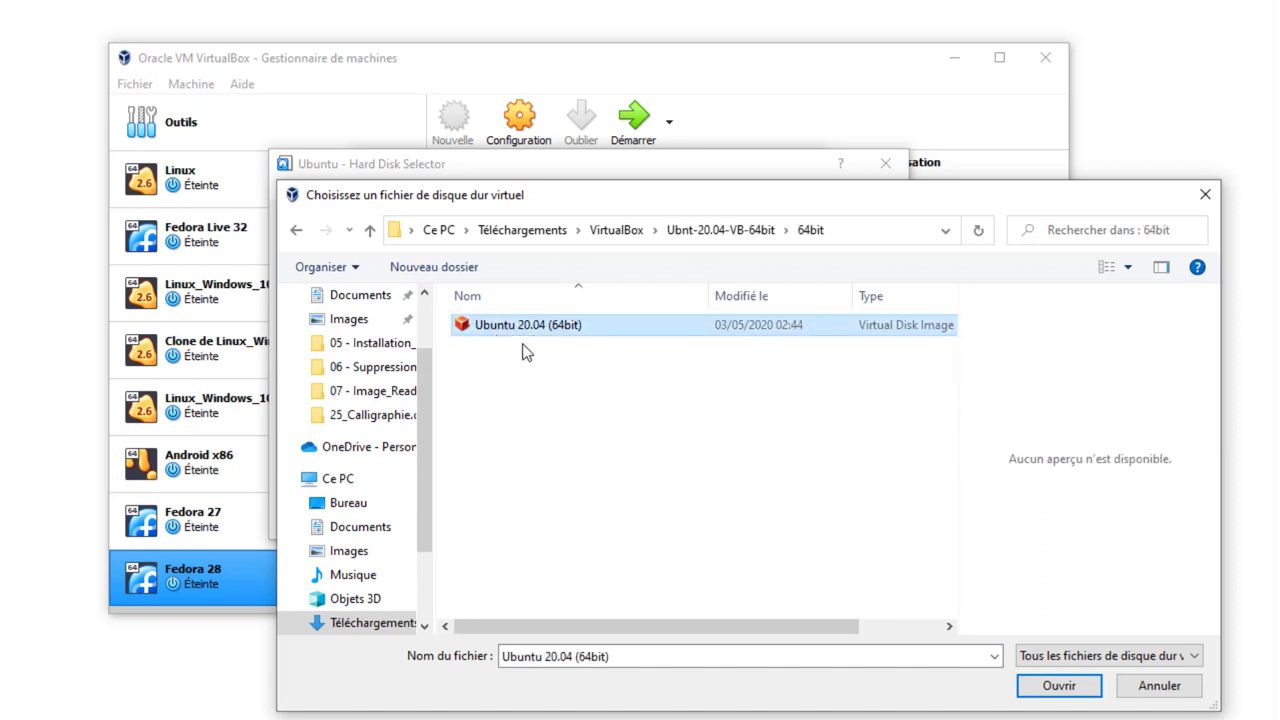
pyautogui.click(1058, 685)
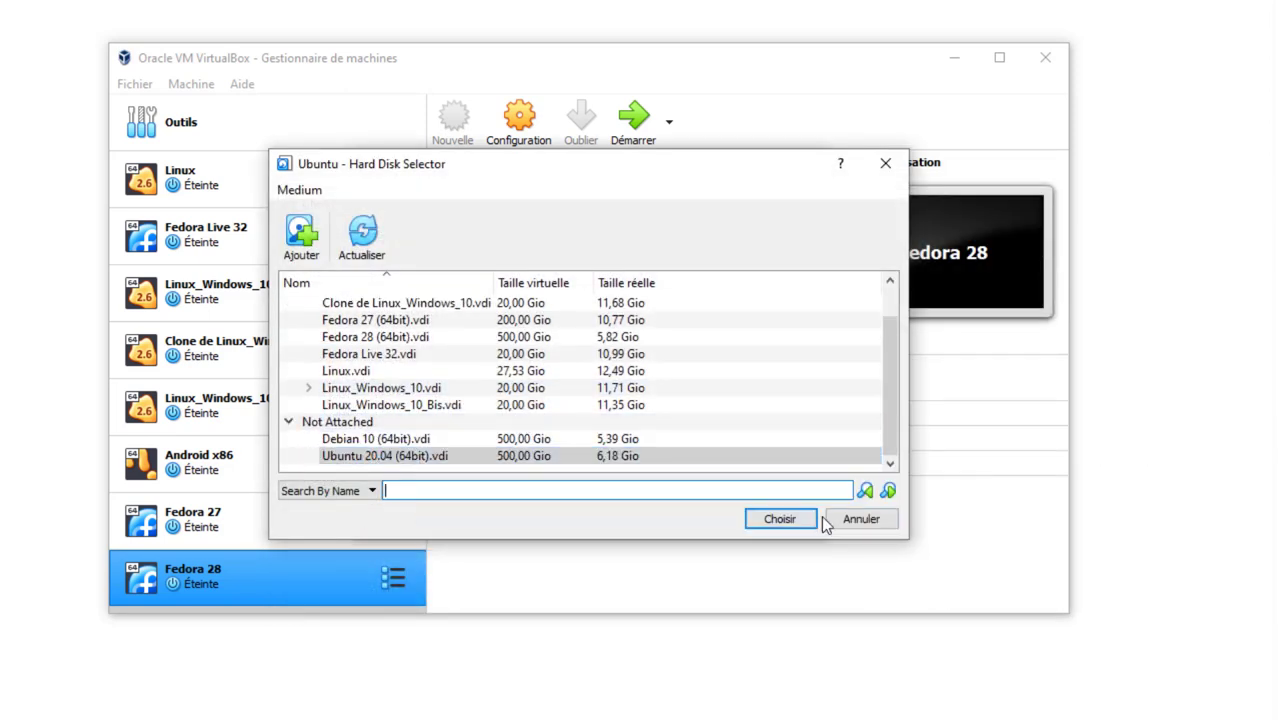
pyautogui.click(788, 517)
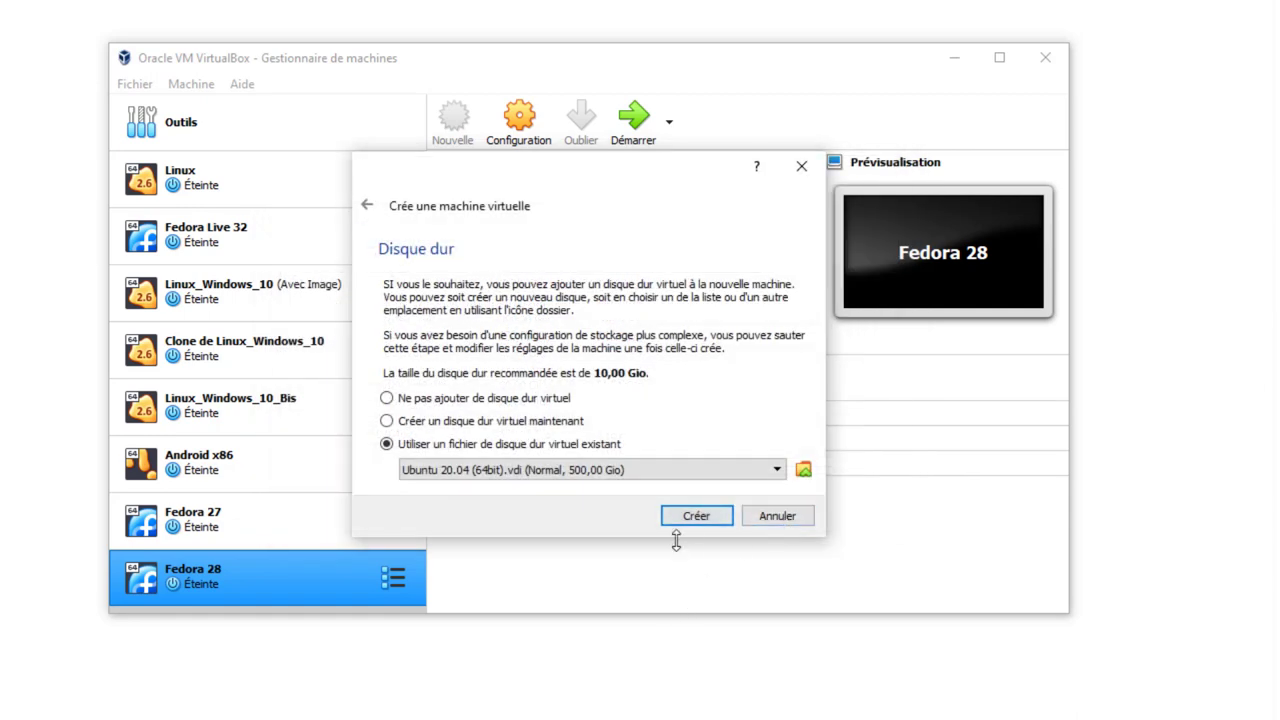
# - Create and boot the Ubuntu machine, move its window up, and select the user account
pyautogui.click(697, 518)
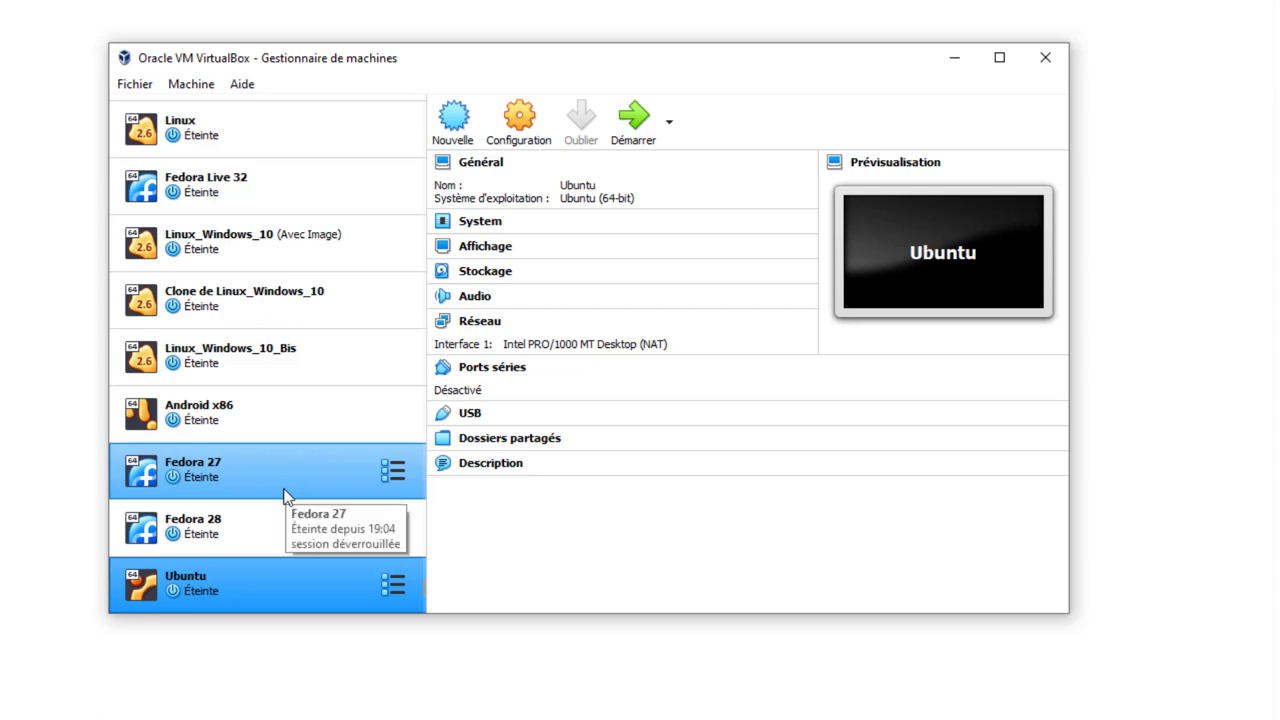
pyautogui.click(637, 119)
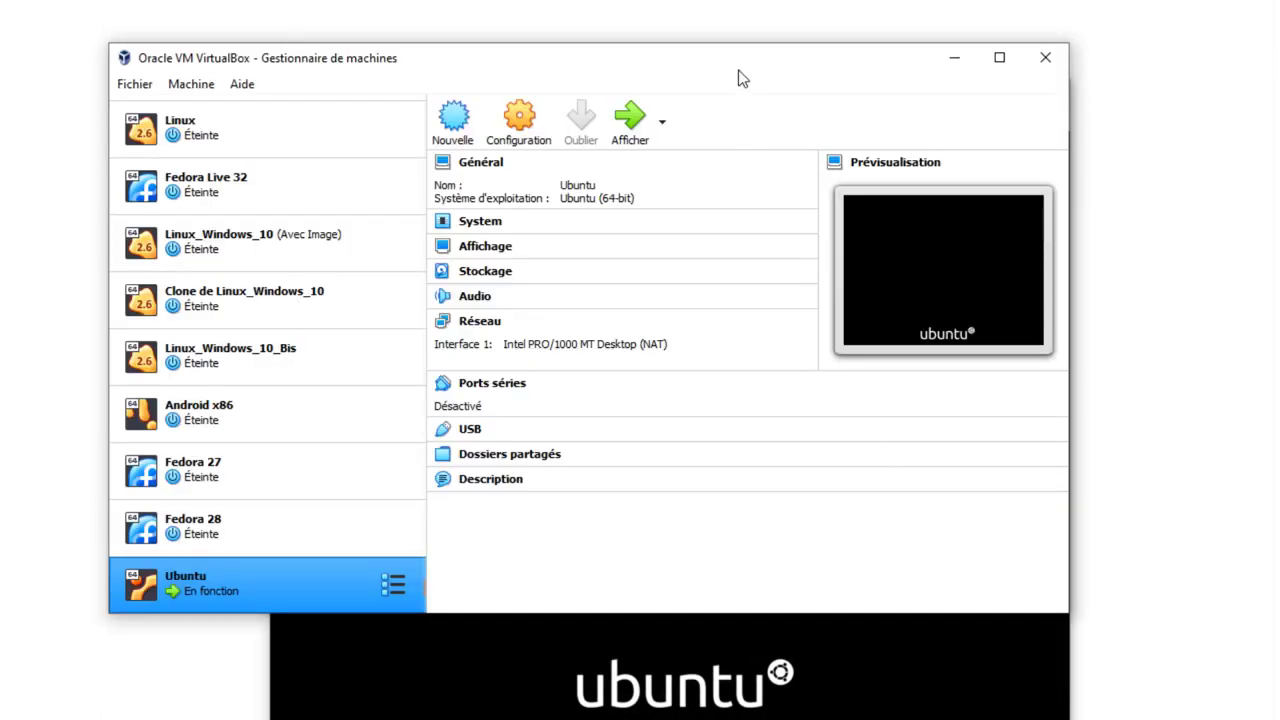
pyautogui.click(470, 625)
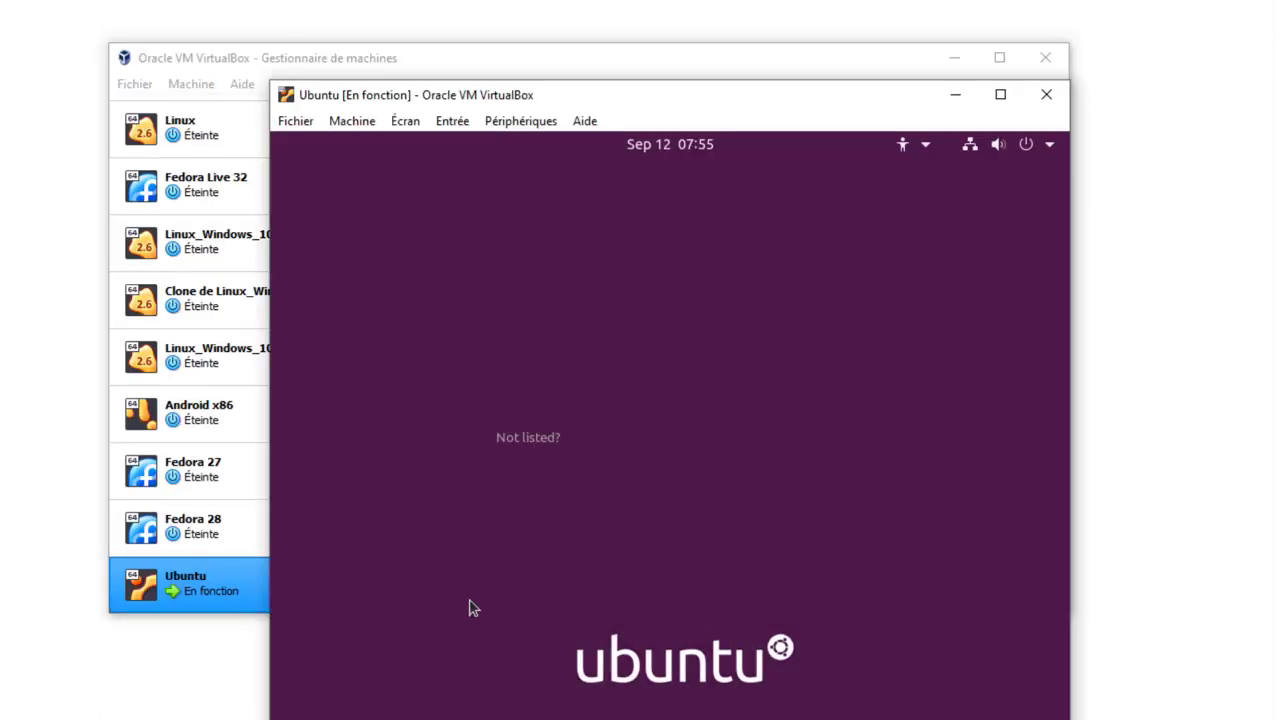
pyautogui.moveTo(675, 108); pyautogui.dragTo(649, 36)
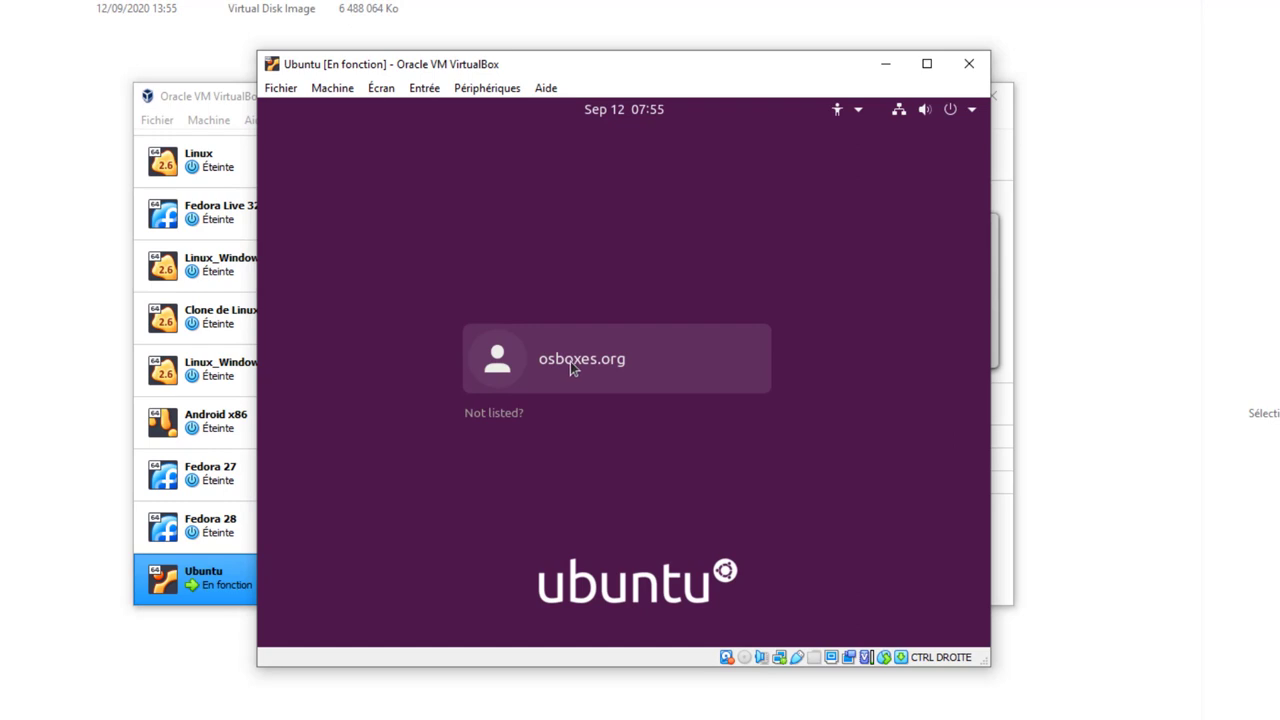
pyautogui.click(572, 364)
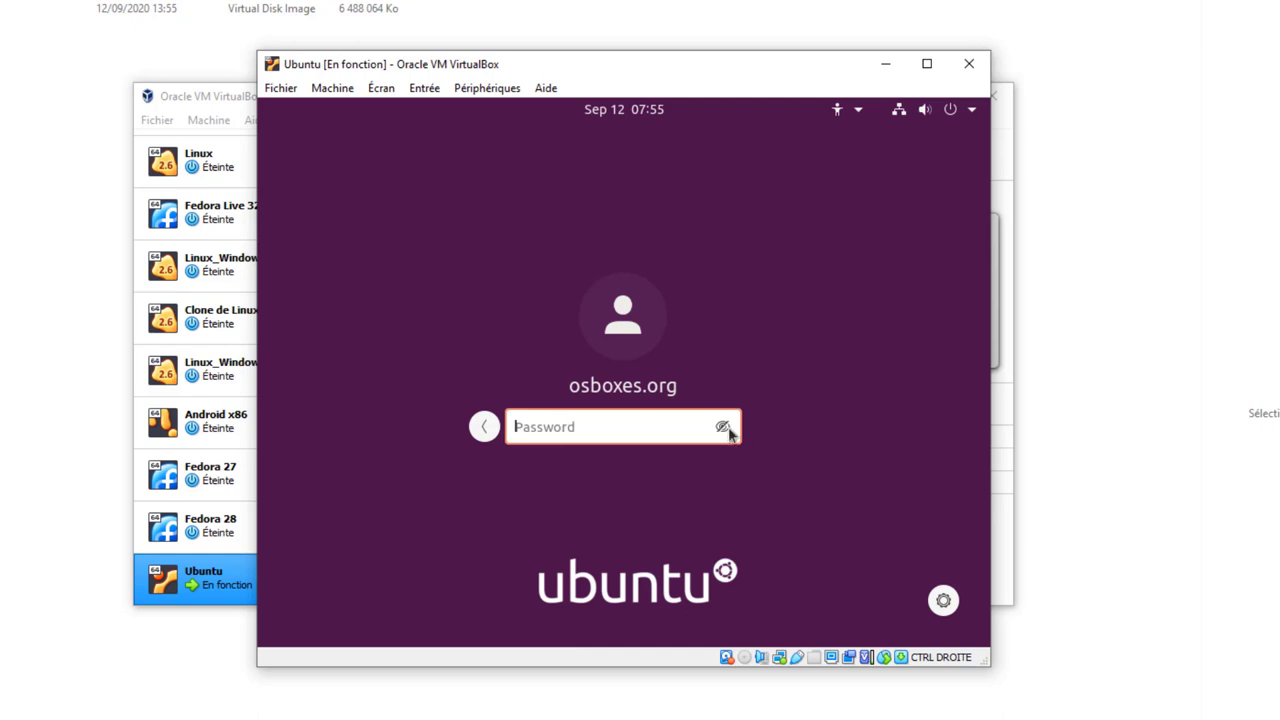
# - Log into the Ubuntu guest with the account password, showing its characters
pyautogui.click(723, 426)
pyautogui.write('osboxes.org')
pyautogui.press('Return')
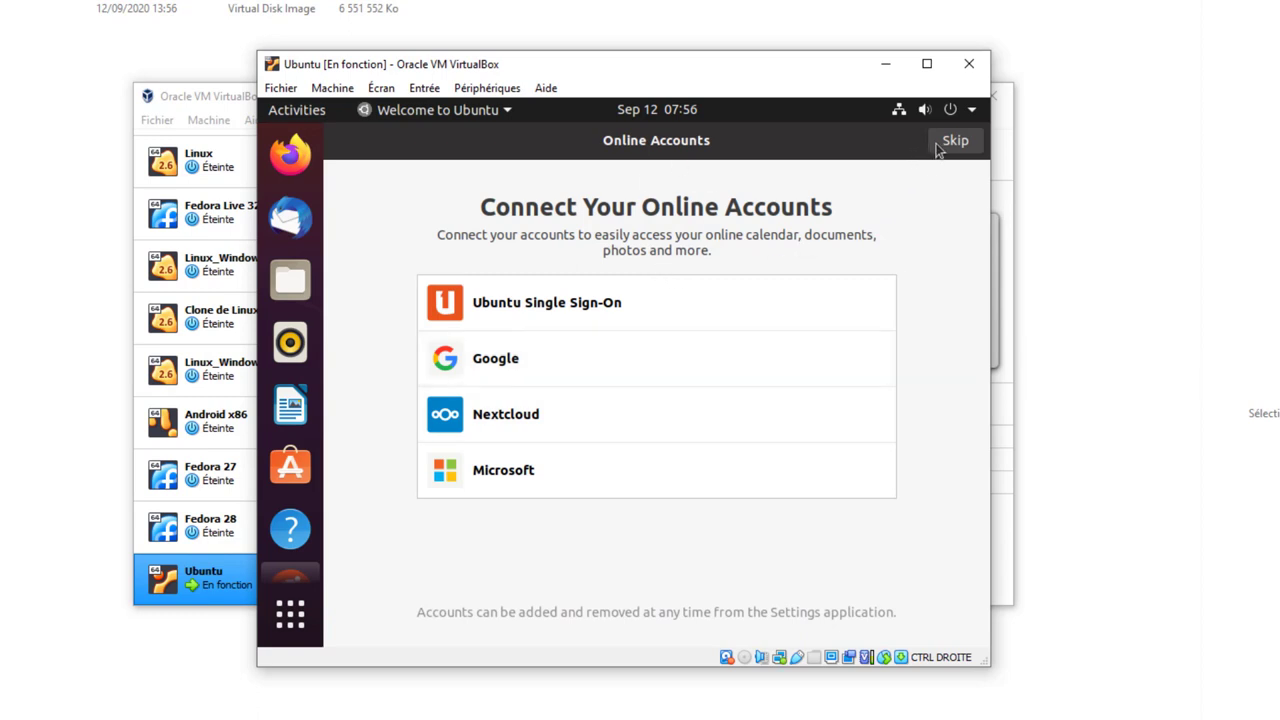
# - Skip online accounts and pass the Livepatch, usage-reporting and privacy pages to finish welcome setup
pyautogui.click(937, 144)
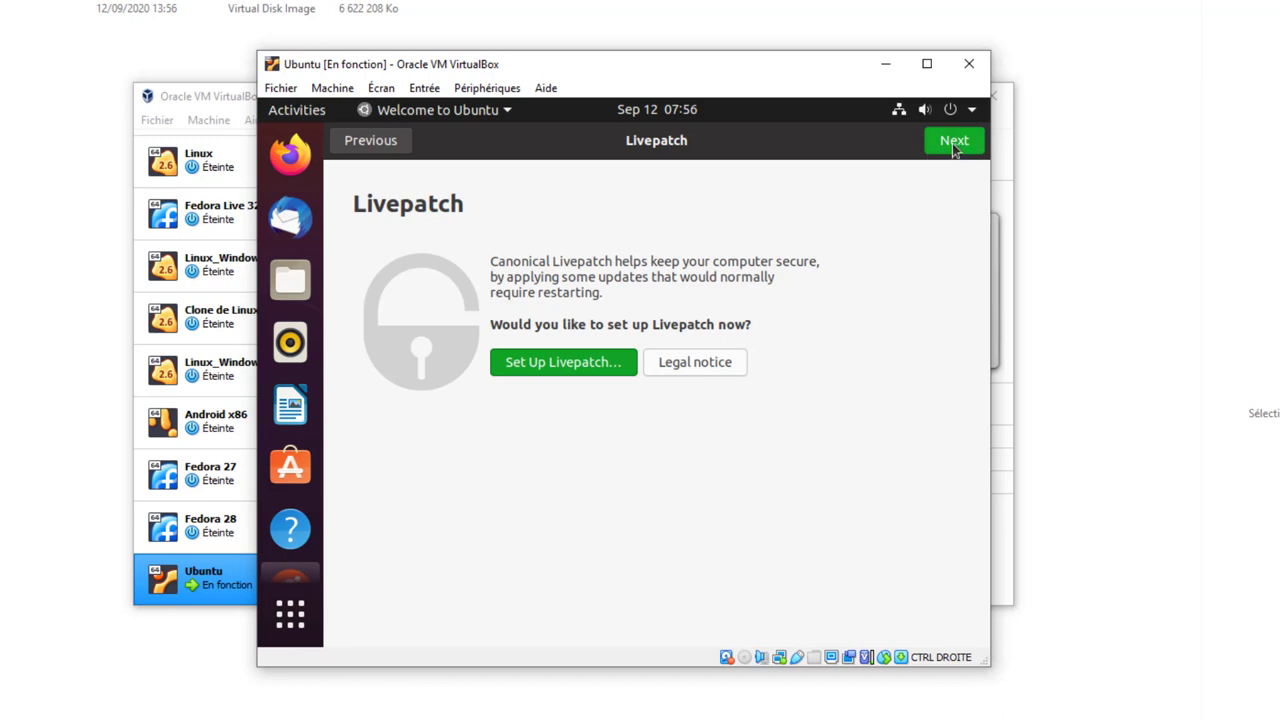
pyautogui.click(954, 143)
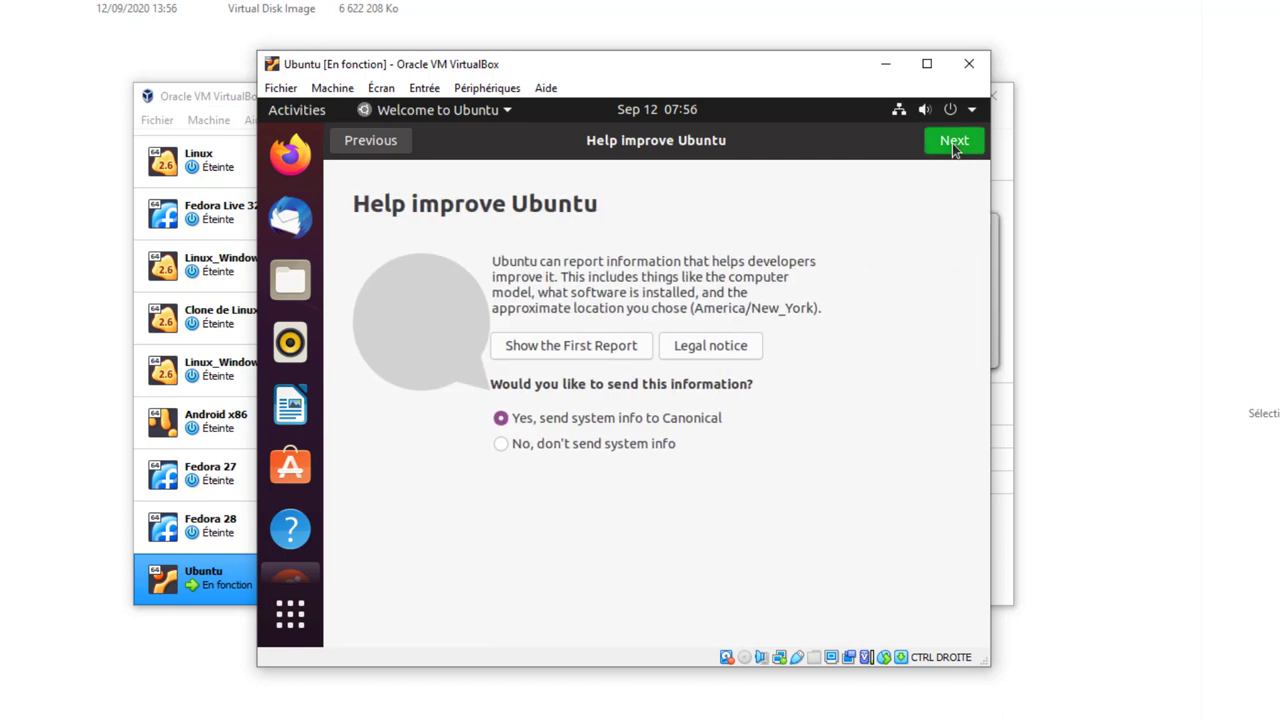
pyautogui.click(952, 143)
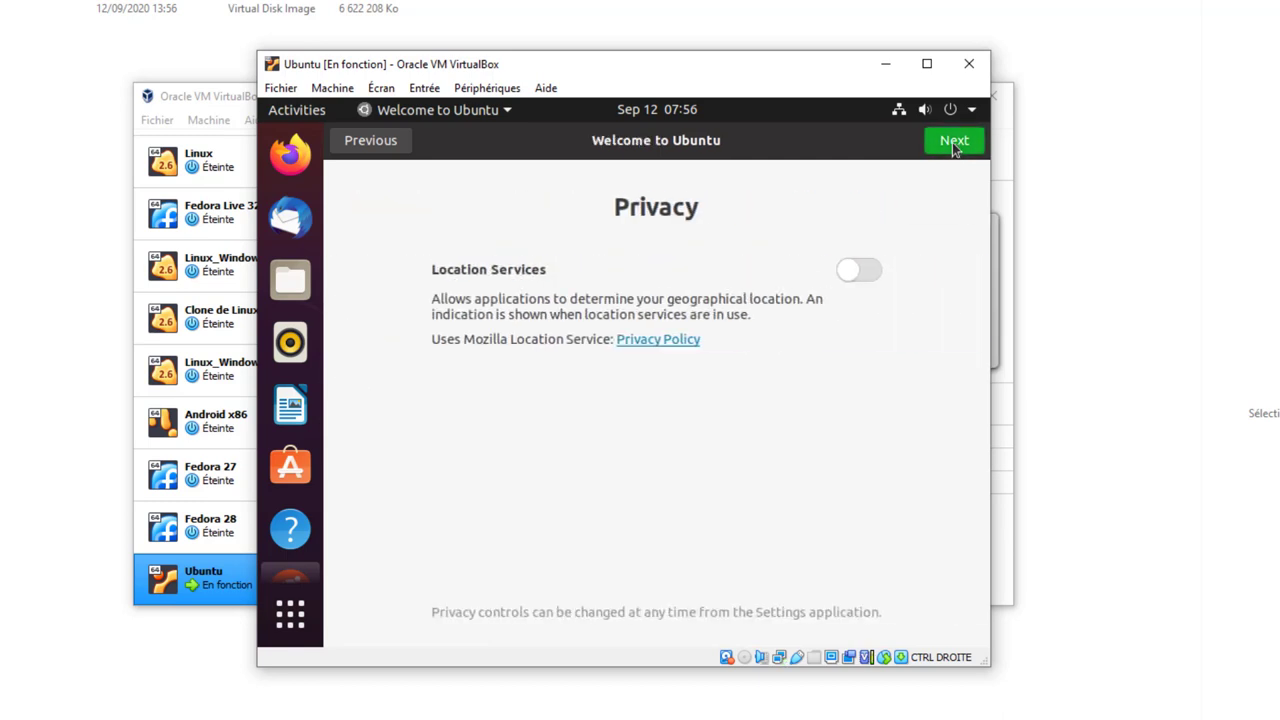
pyautogui.click(952, 142)
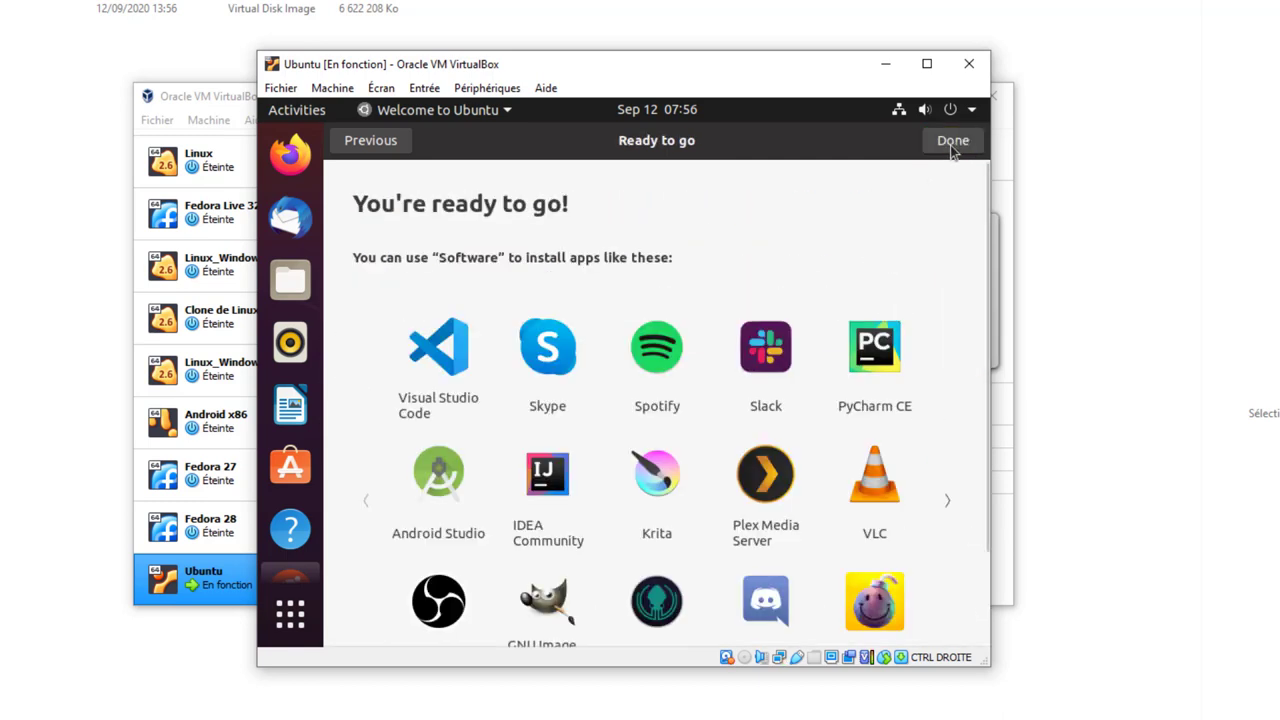
pyautogui.click(952, 142)
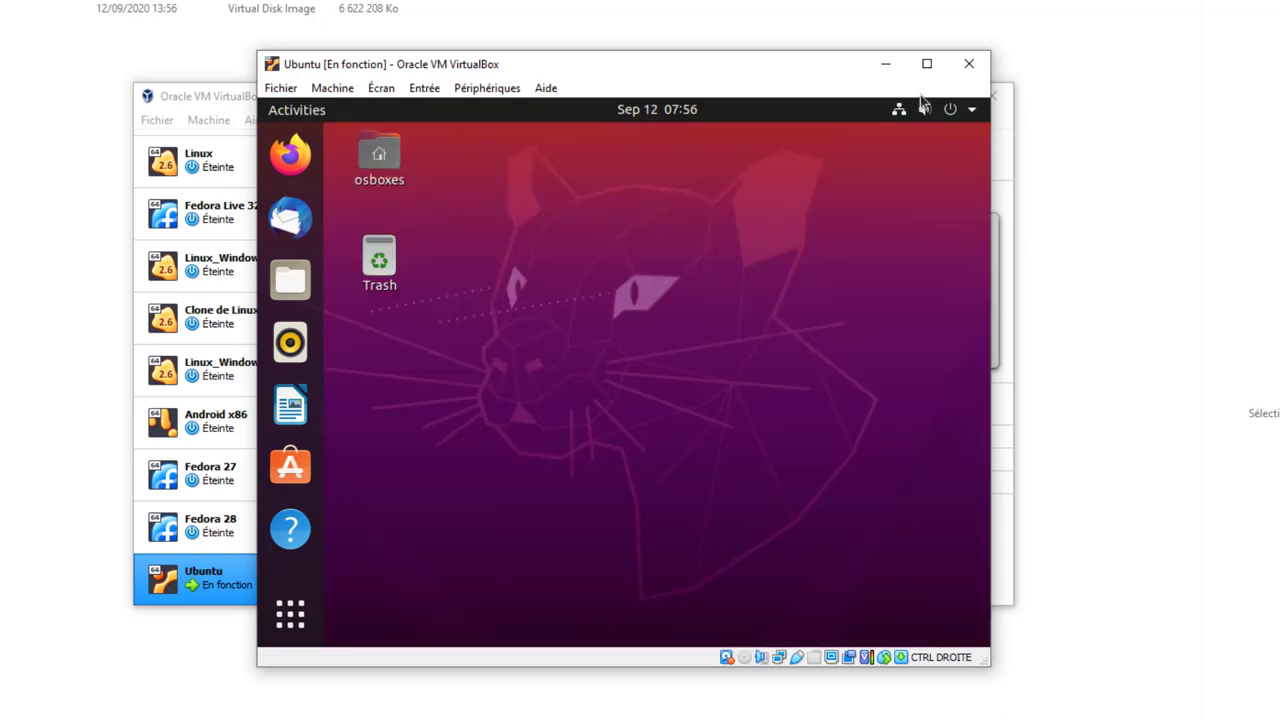
# - Maximize the Ubuntu VM window, leave display options unchanged, and dismiss the Software Updater prompt
pyautogui.click(926, 63)
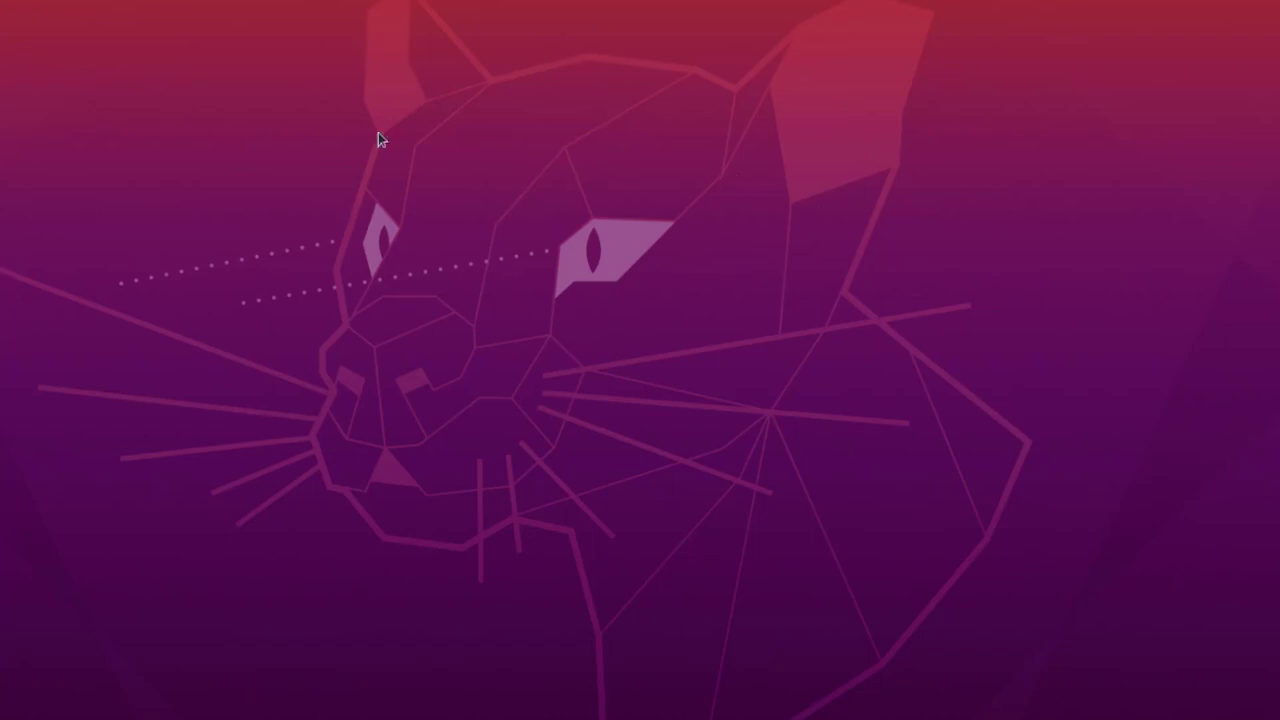
pyautogui.click(96, 24)
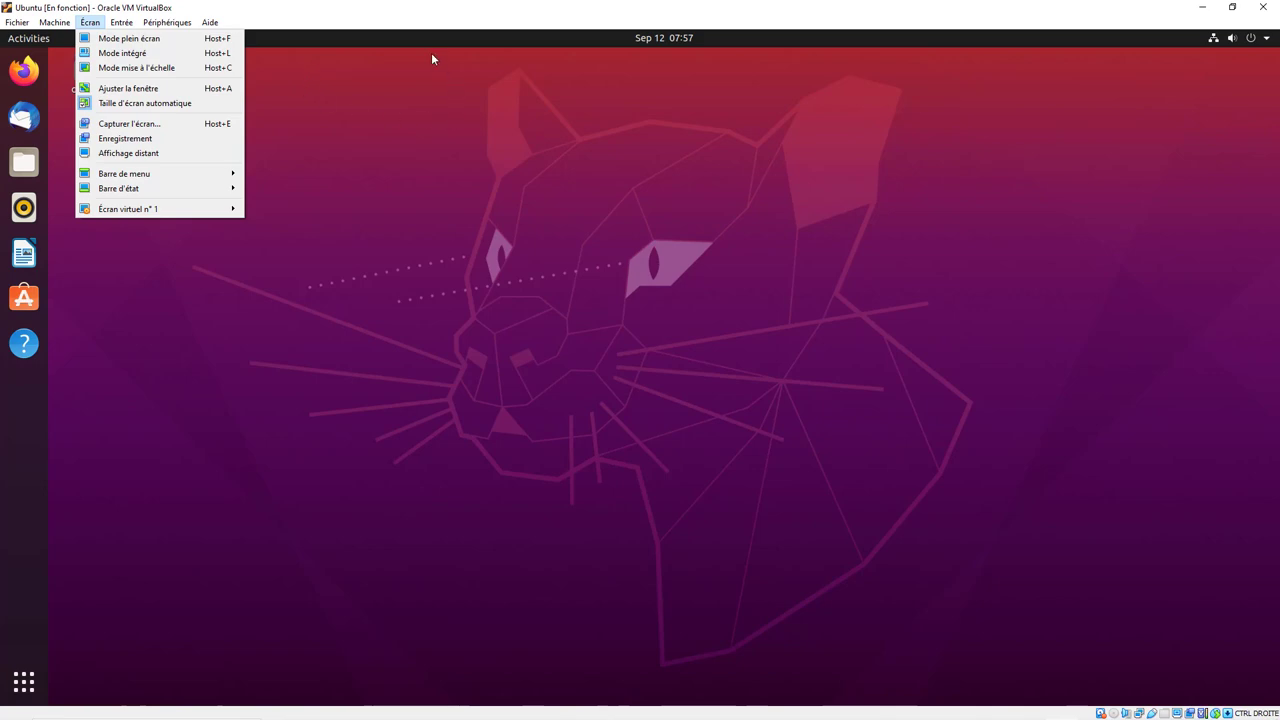
pyautogui.press('Escape')
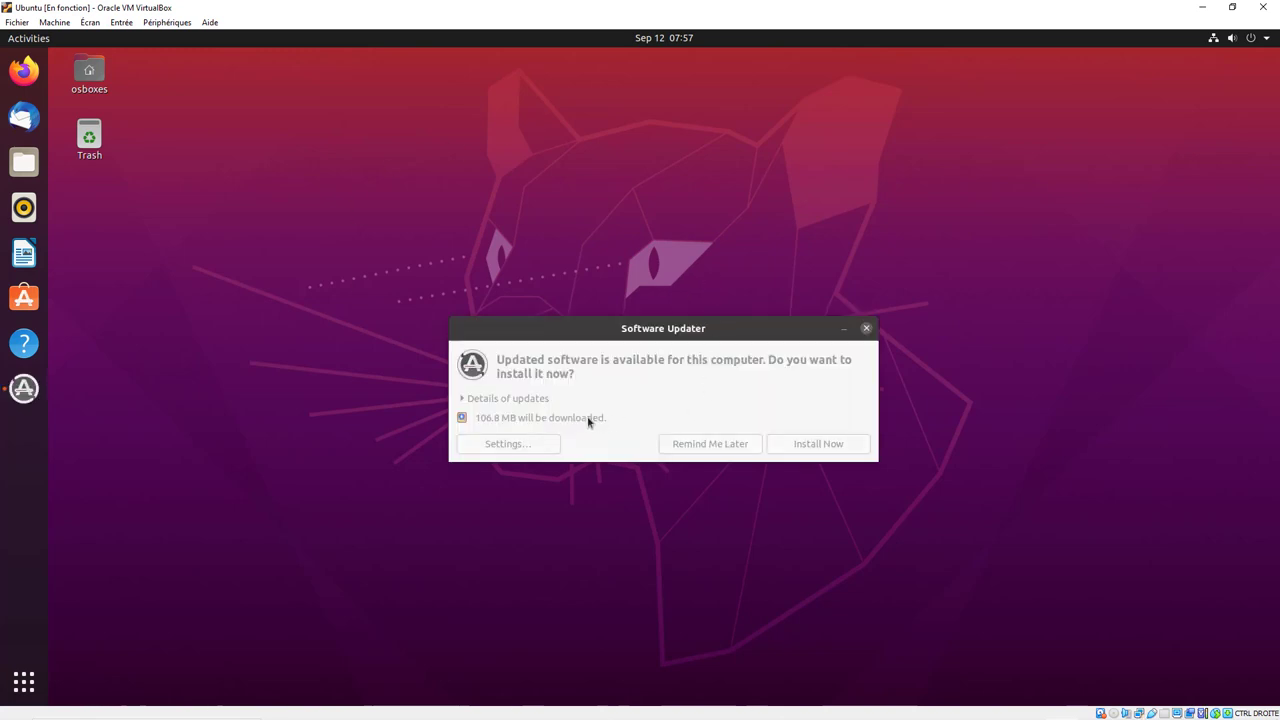
pyautogui.click(866, 328)
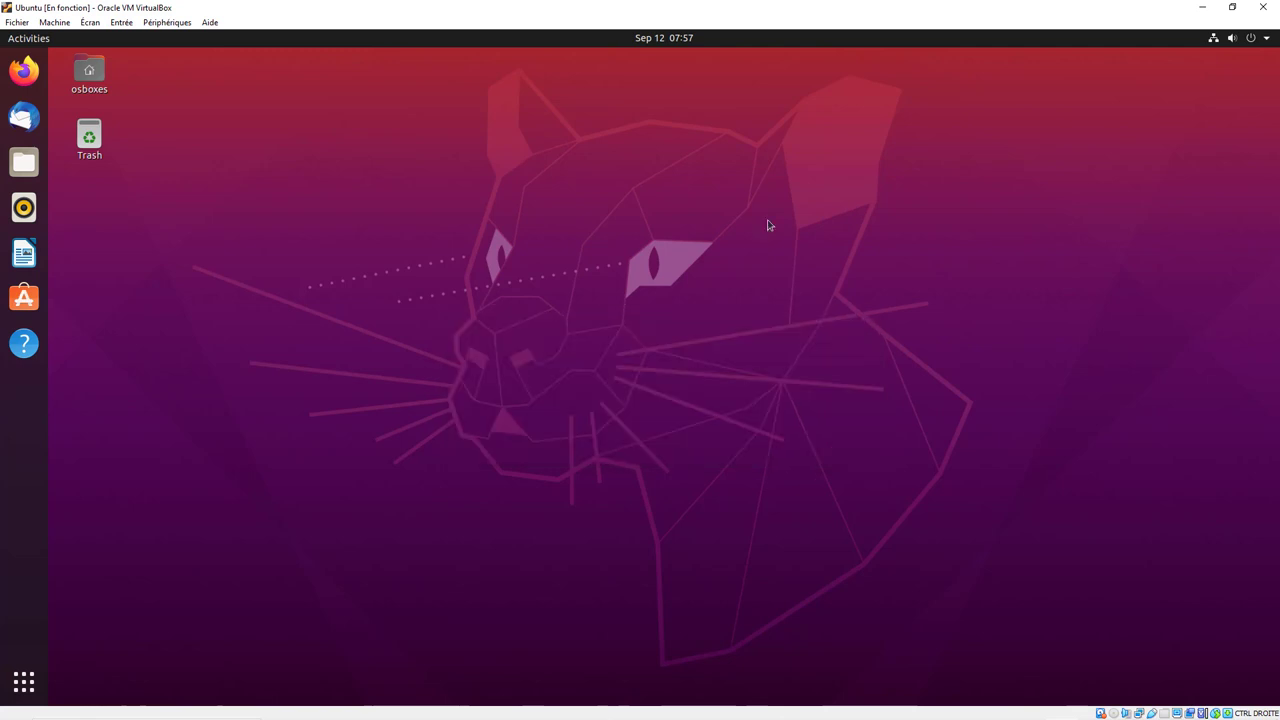
pyautogui.click(1266, 38)
# - Check Ubuntu's Region & Language settings, which list only the English (US) input source, then close Settings
pyautogui.click(1129, 143)
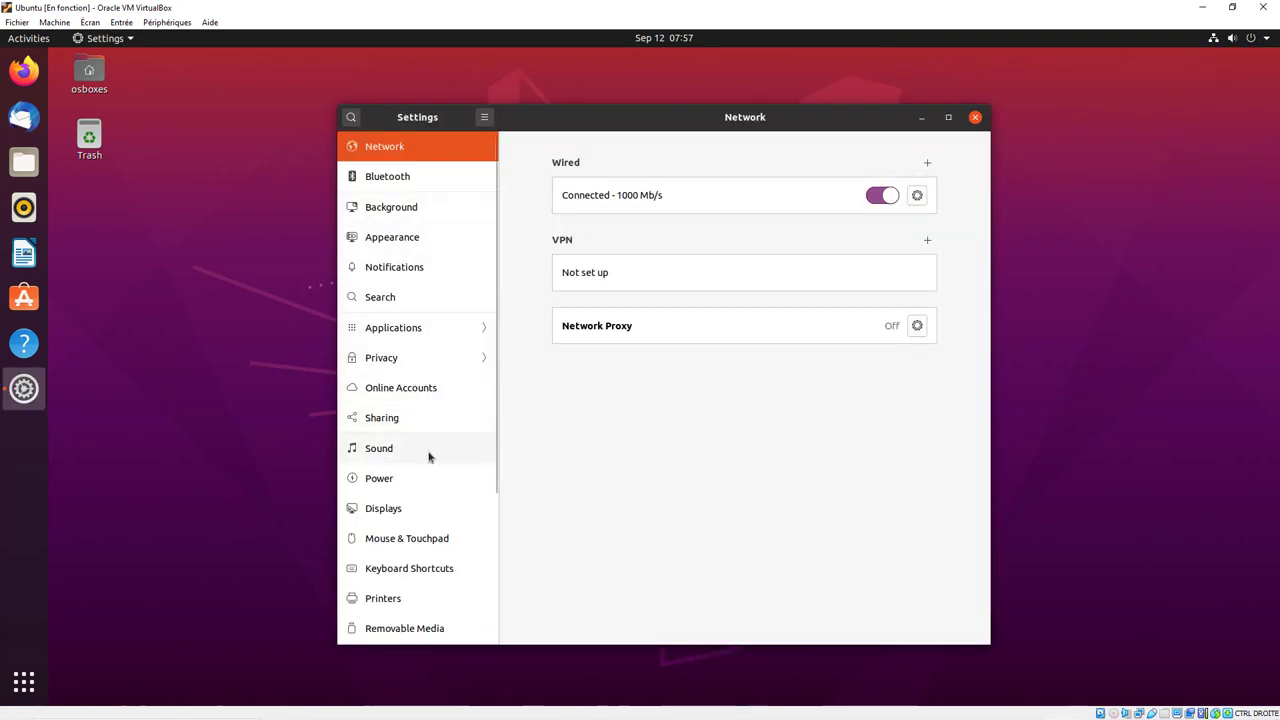
pyautogui.scroll(-1, 428, 457)
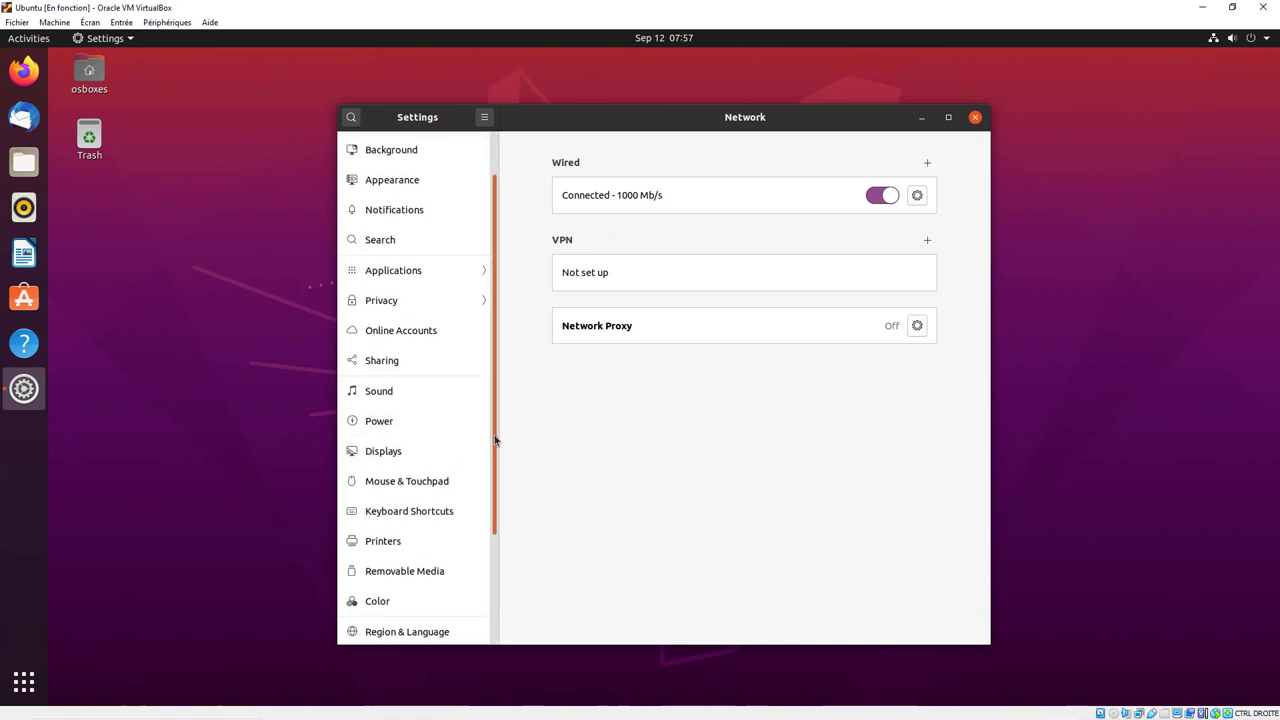
pyautogui.scroll(-2, 495, 440)
pyautogui.click(408, 528)
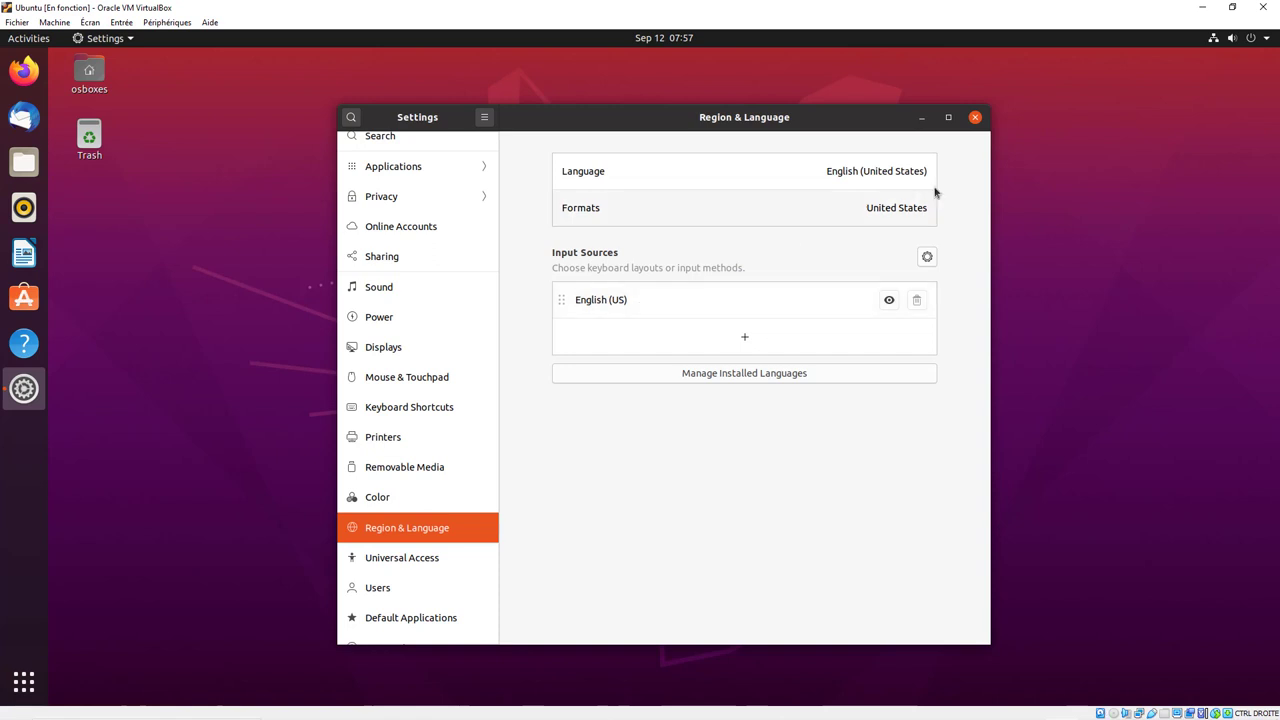
pyautogui.click(975, 118)
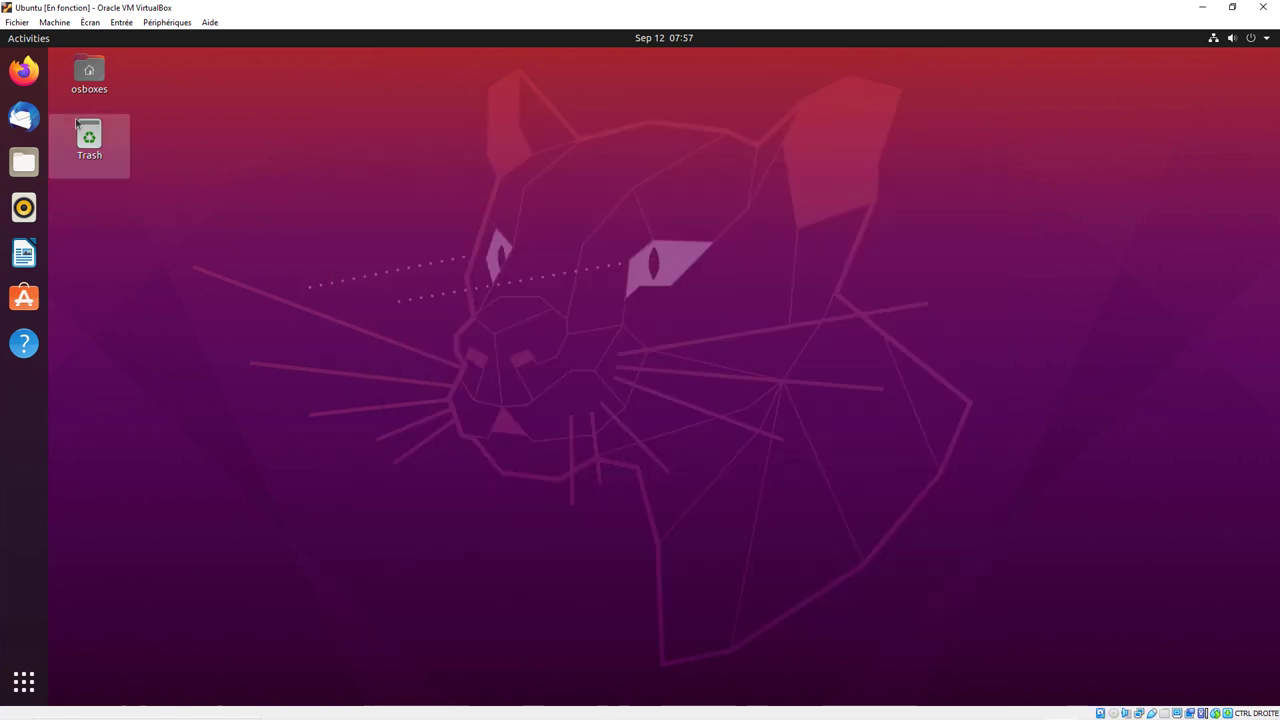
# - Launch Terminal by searching 'ter' in Activities and move its window toward the desktop centre
pyautogui.click(35, 43)
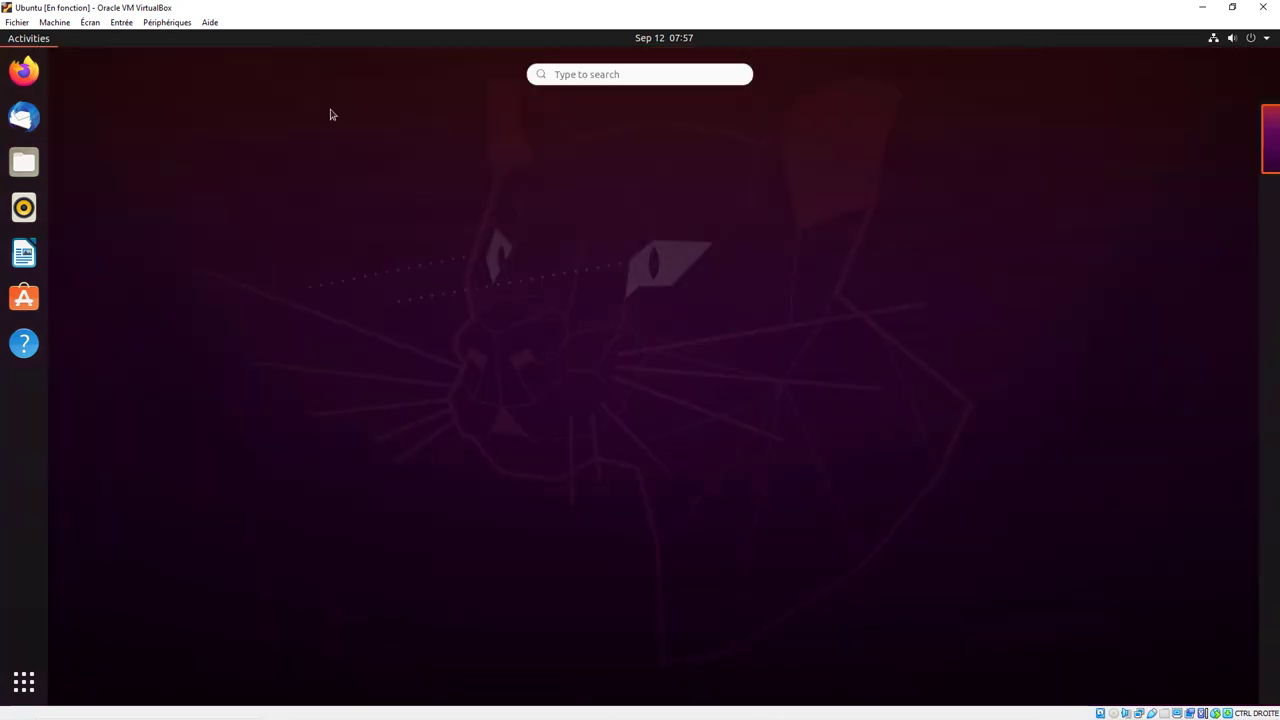
pyautogui.click(568, 75)
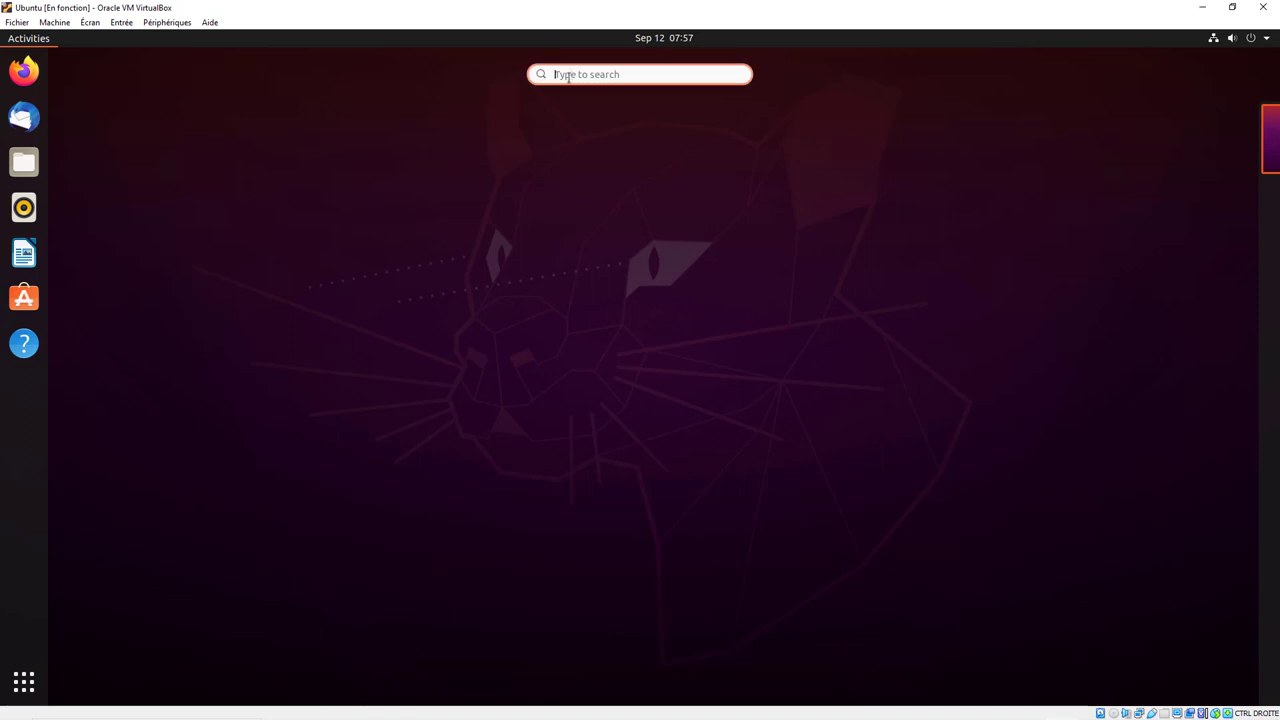
pyautogui.write('ter')
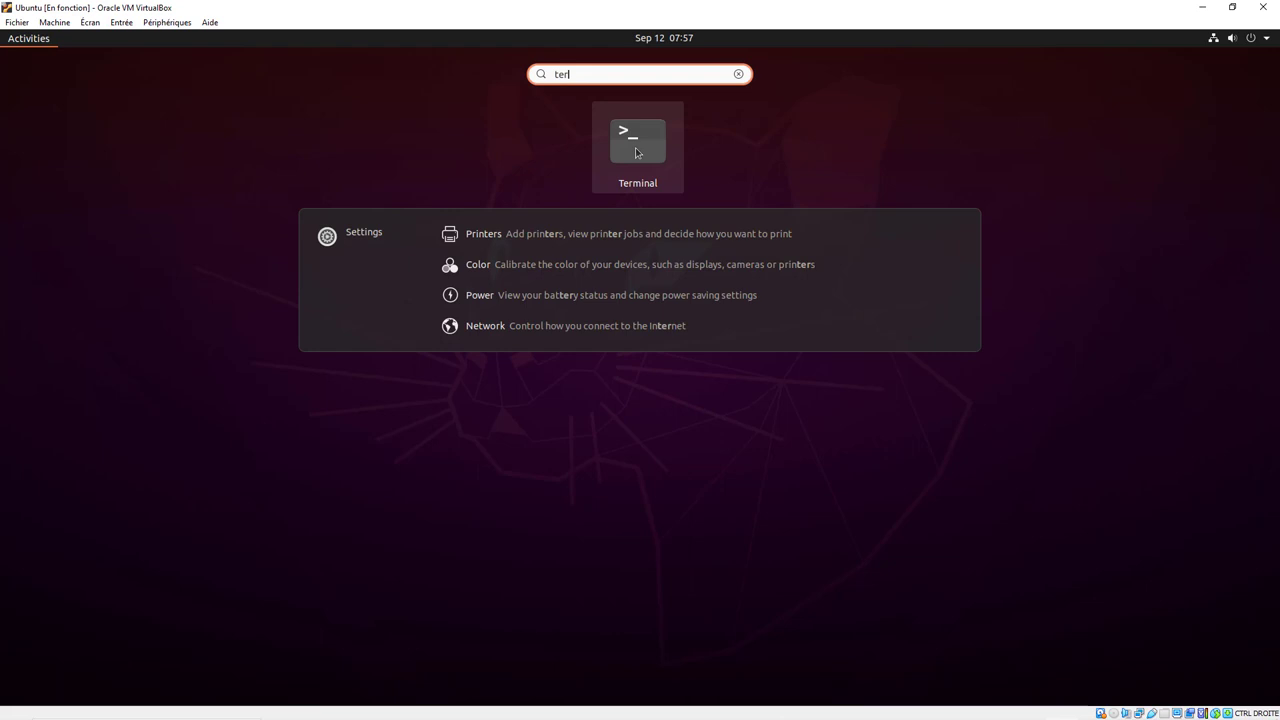
pyautogui.click(635, 147)
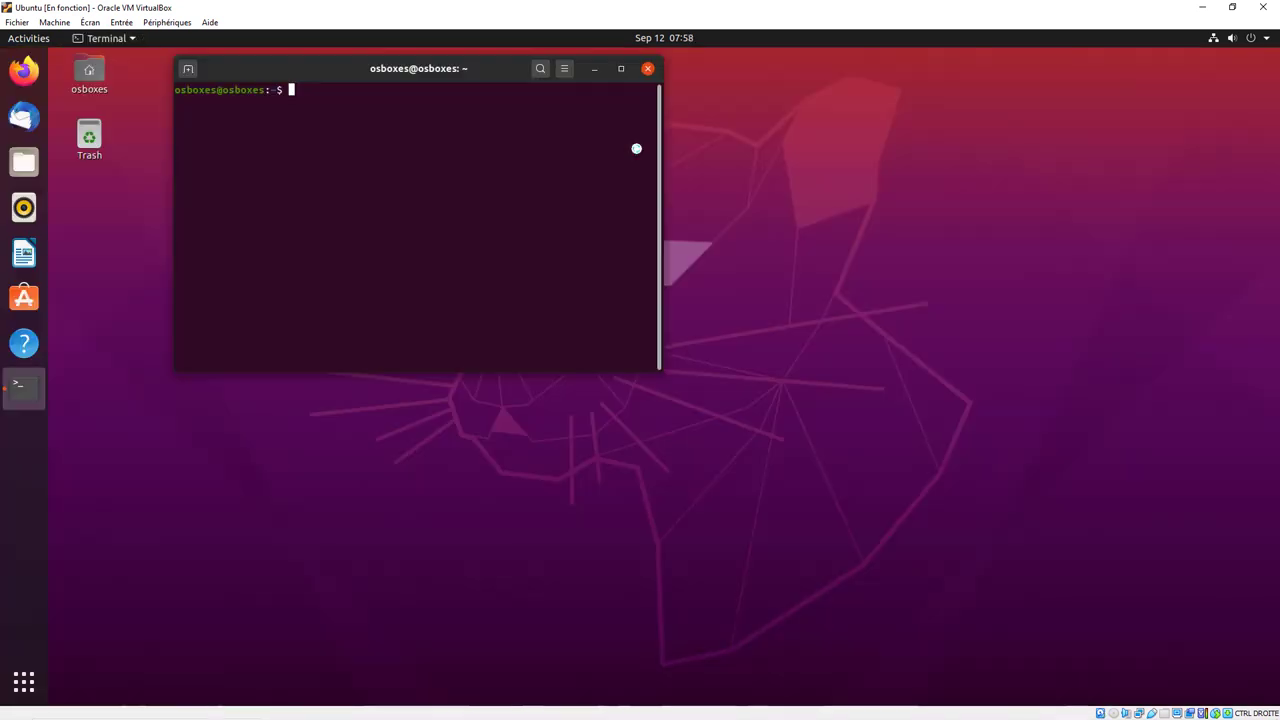
pyautogui.moveTo(455, 73); pyautogui.dragTo(688, 110)
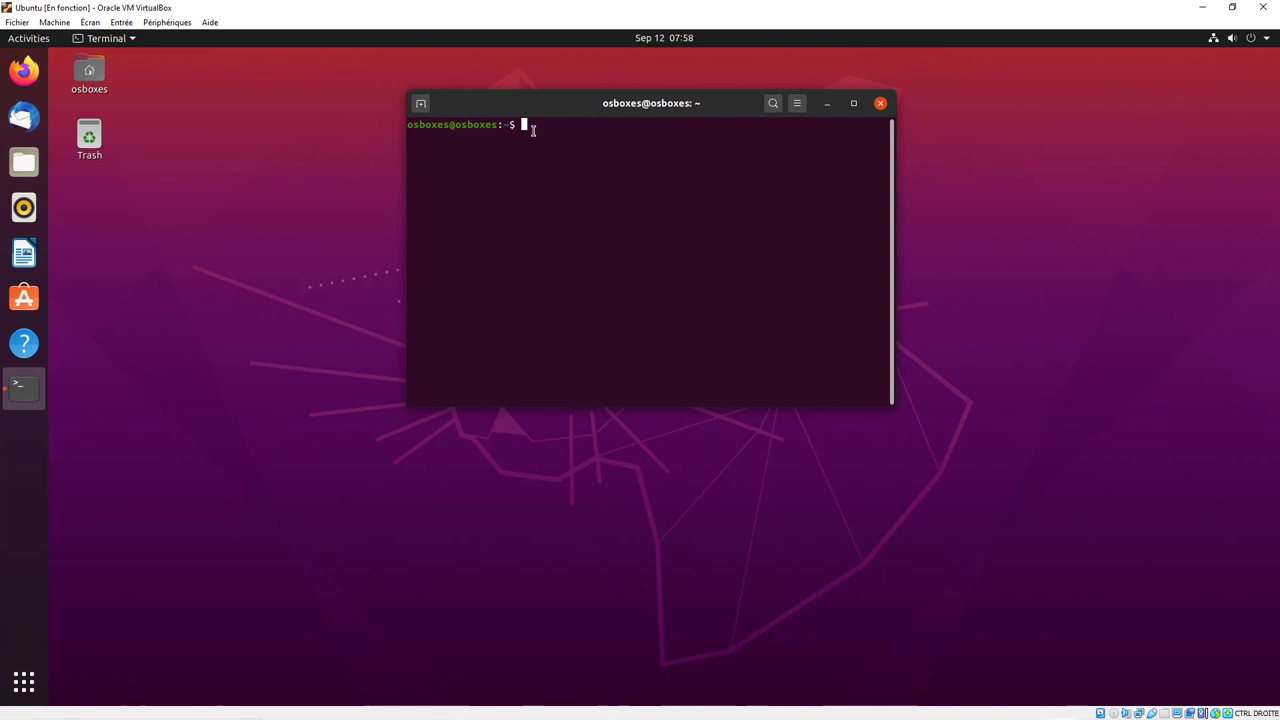
# - Set both Shared Clipboard and Drag and Drop to Bidirectional in the Devices (Périphériques) menu
pyautogui.click(180, 22)
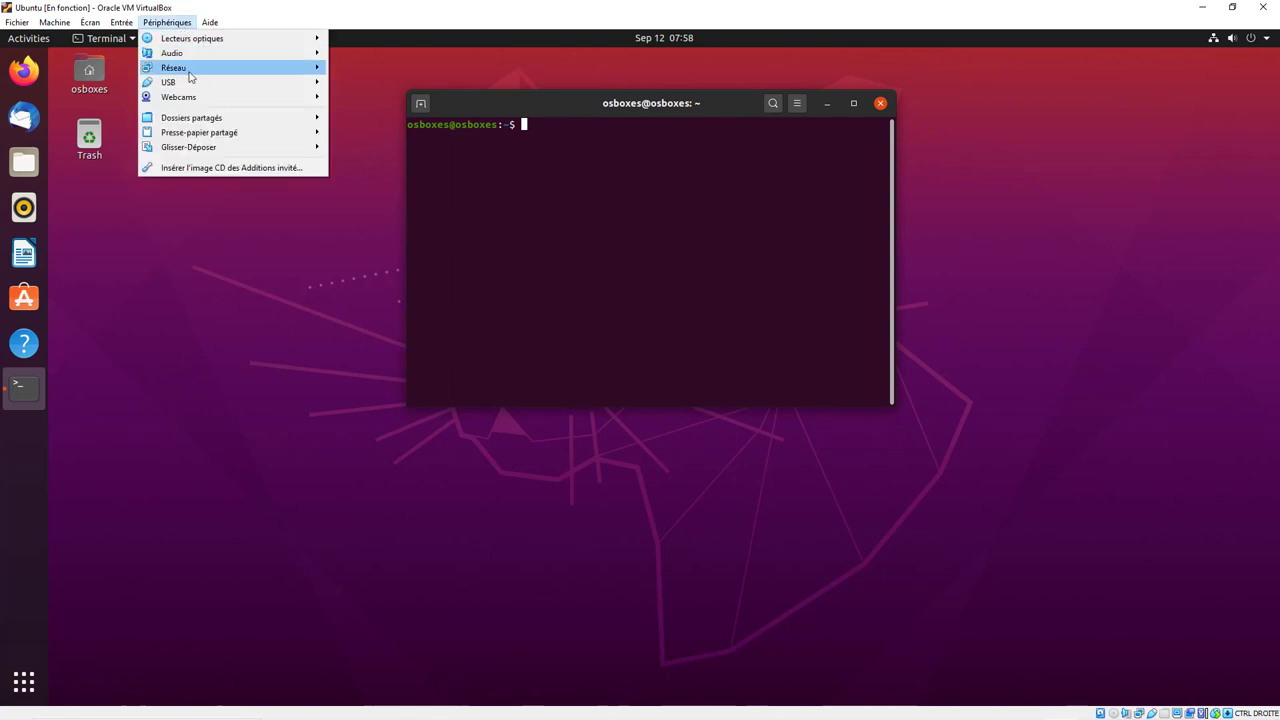
pyautogui.moveTo(200, 133)
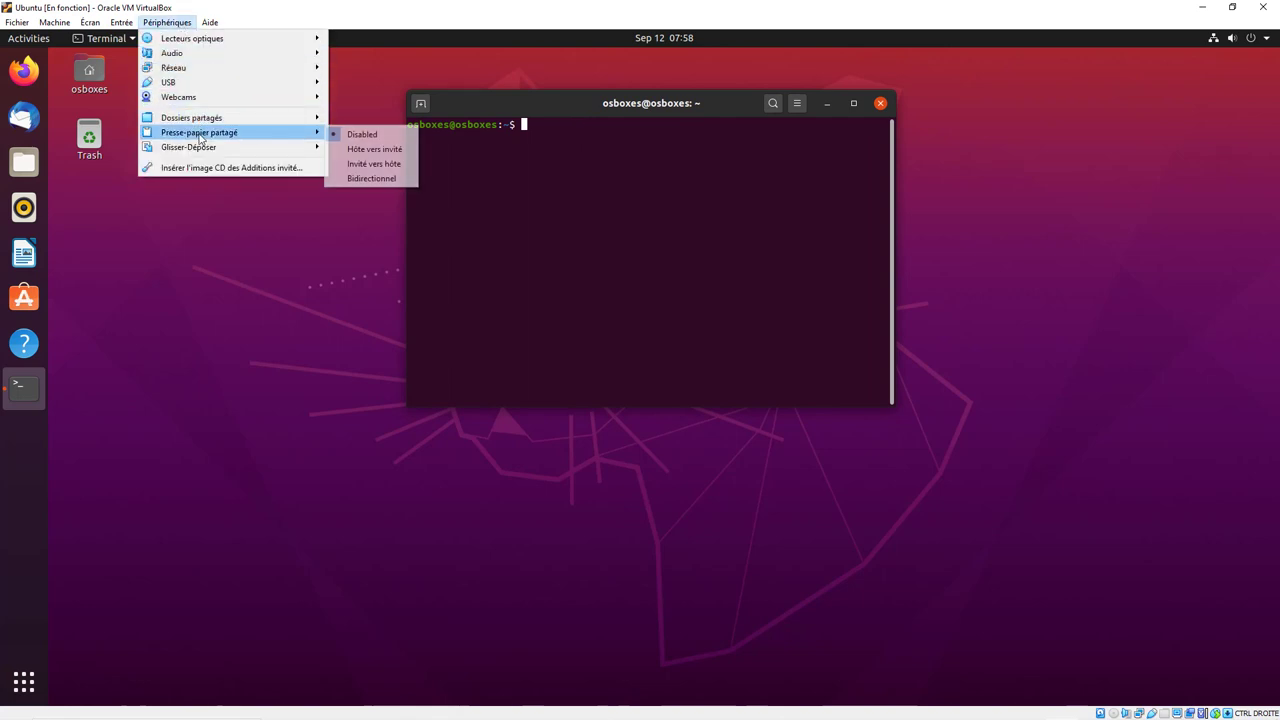
pyautogui.click(369, 179)
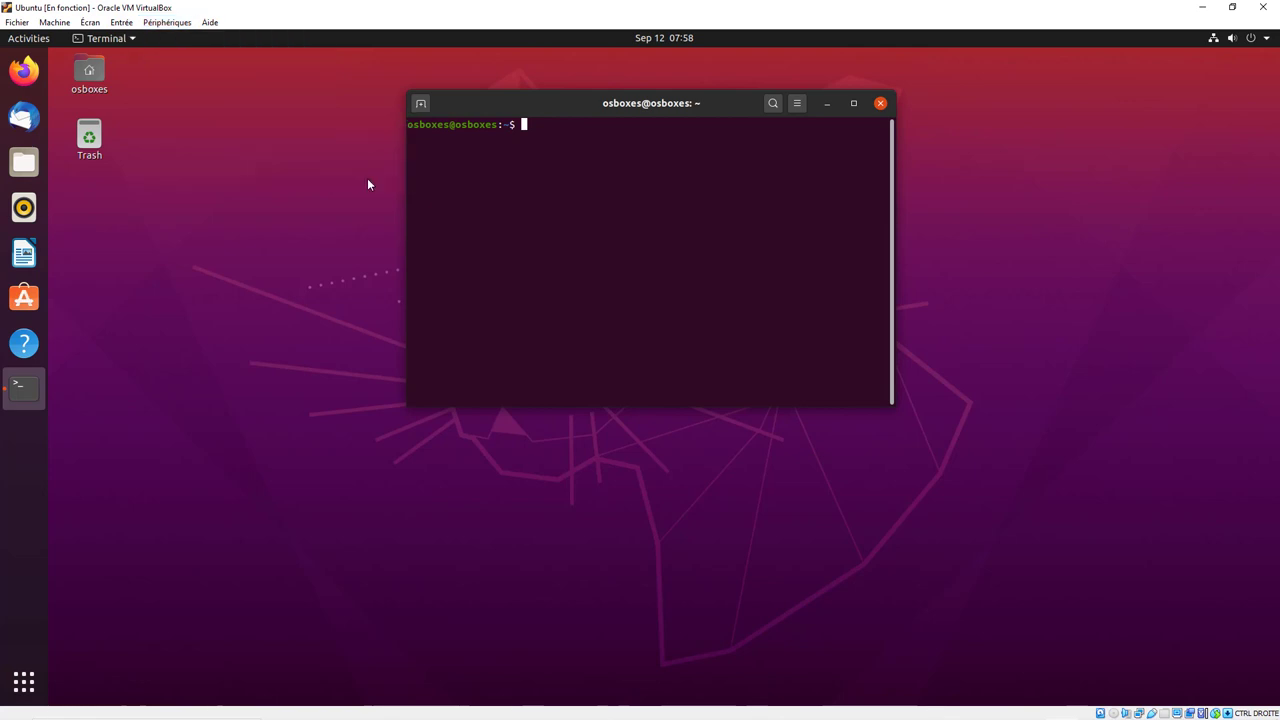
pyautogui.click(167, 22)
pyautogui.moveTo(195, 150)
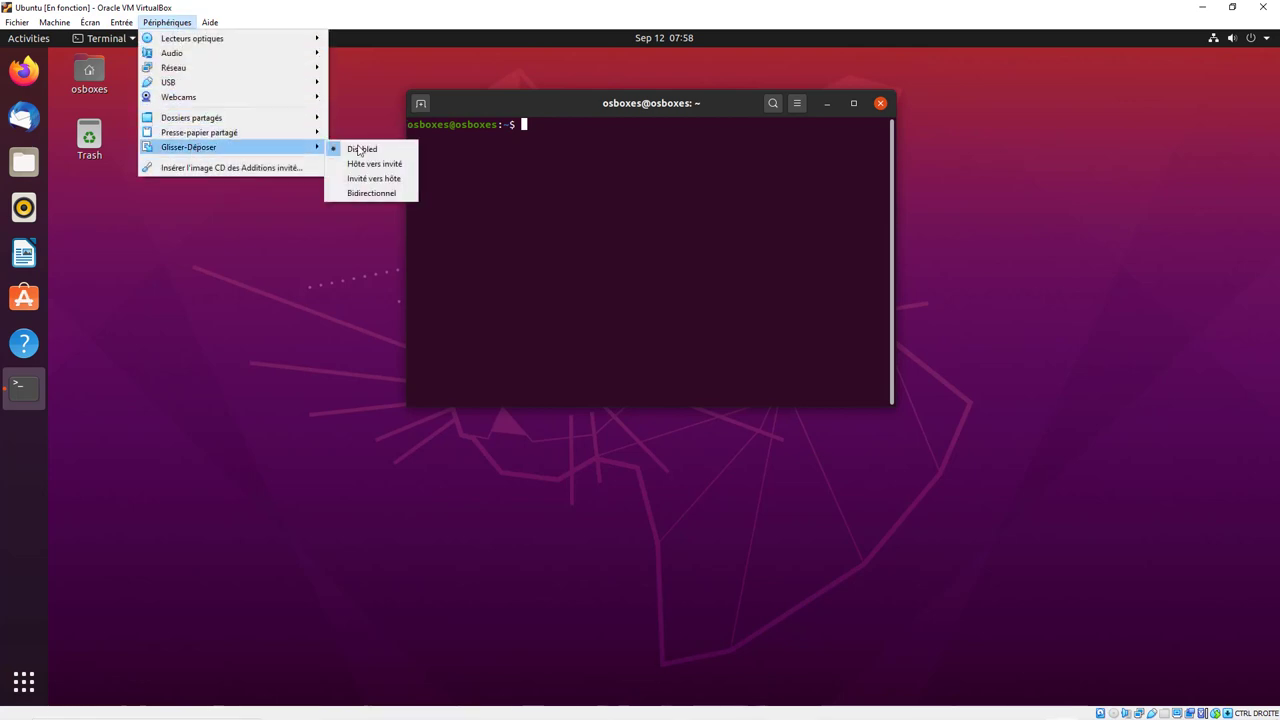
pyautogui.click(369, 194)
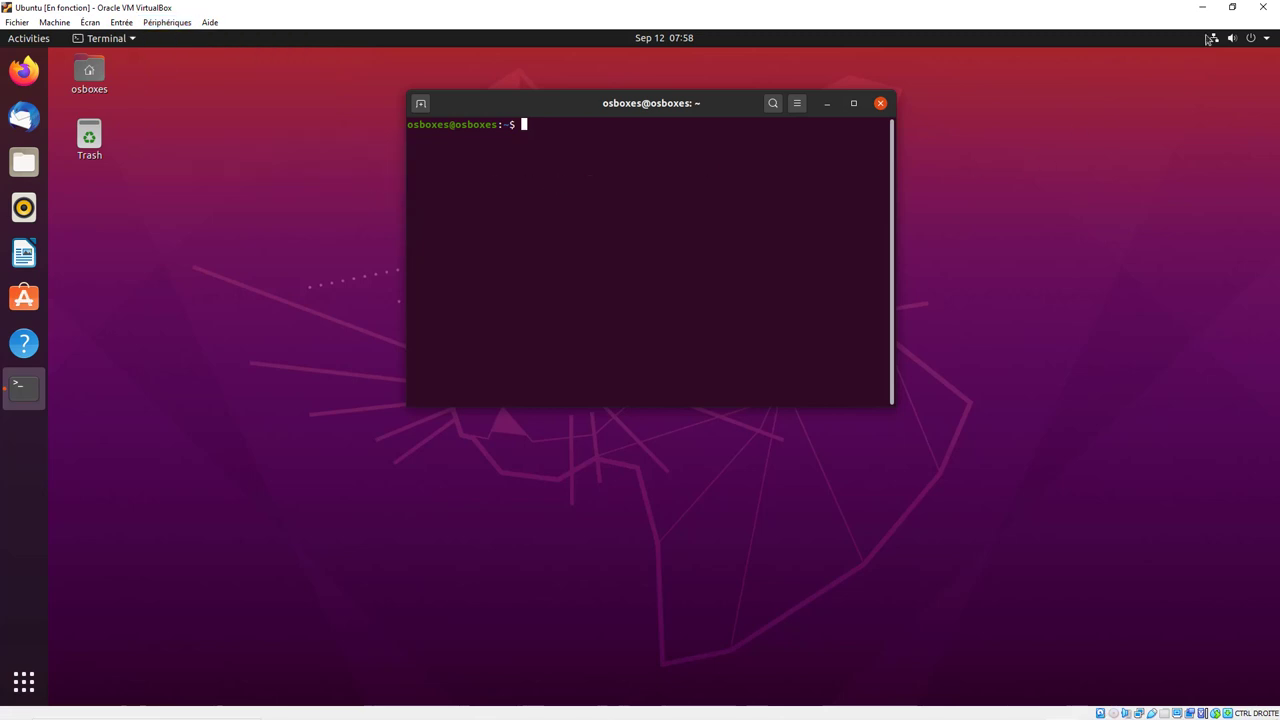
# - Restore the VM window and copy the French language-pack apt-get install command from the ubuntu-fr forum post
pyautogui.click(1232, 7)
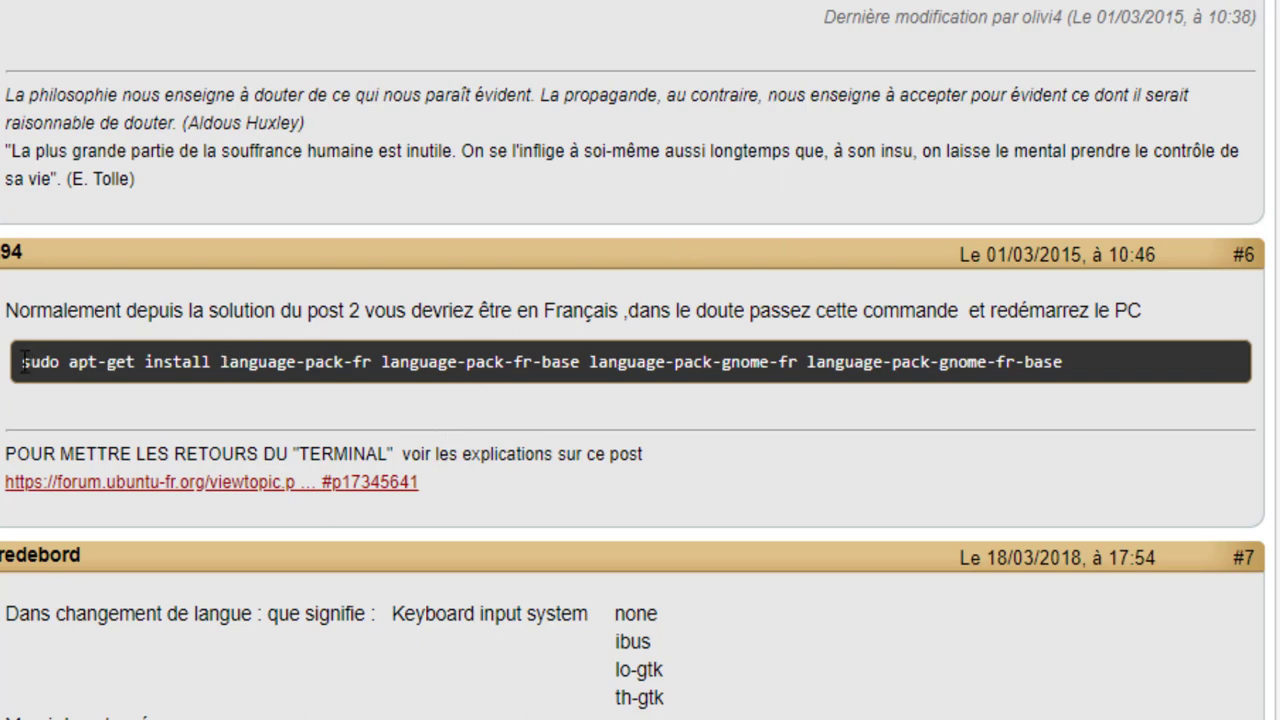
pyautogui.moveTo(22, 362); pyautogui.dragTo(1066, 370)
pyautogui.press('cmd+c')
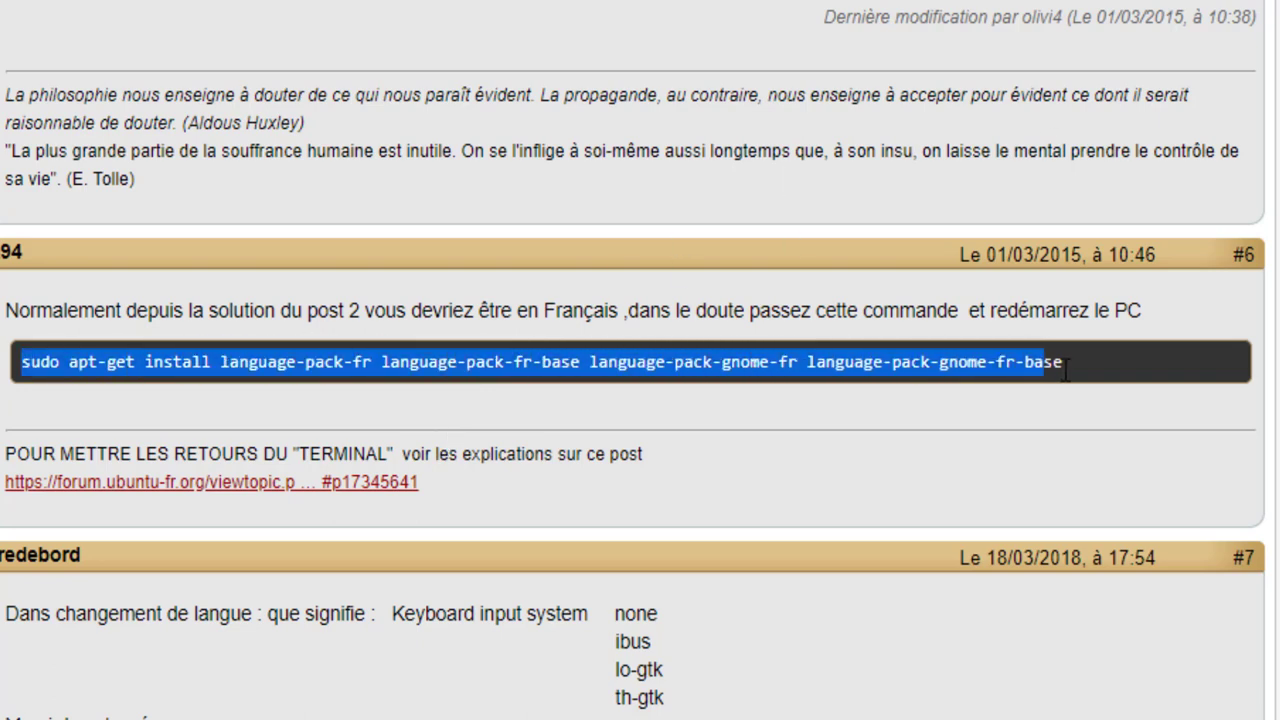
pyautogui.rightClick(1046, 364)
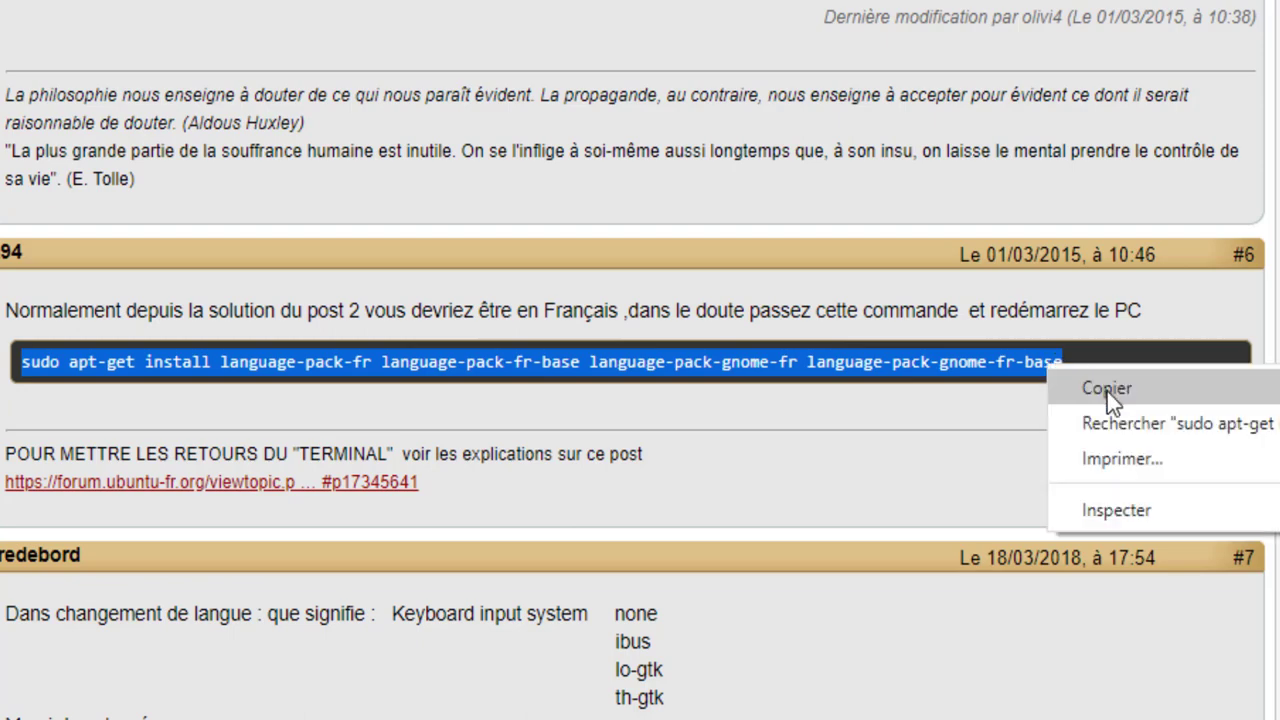
pyautogui.click(1107, 389)
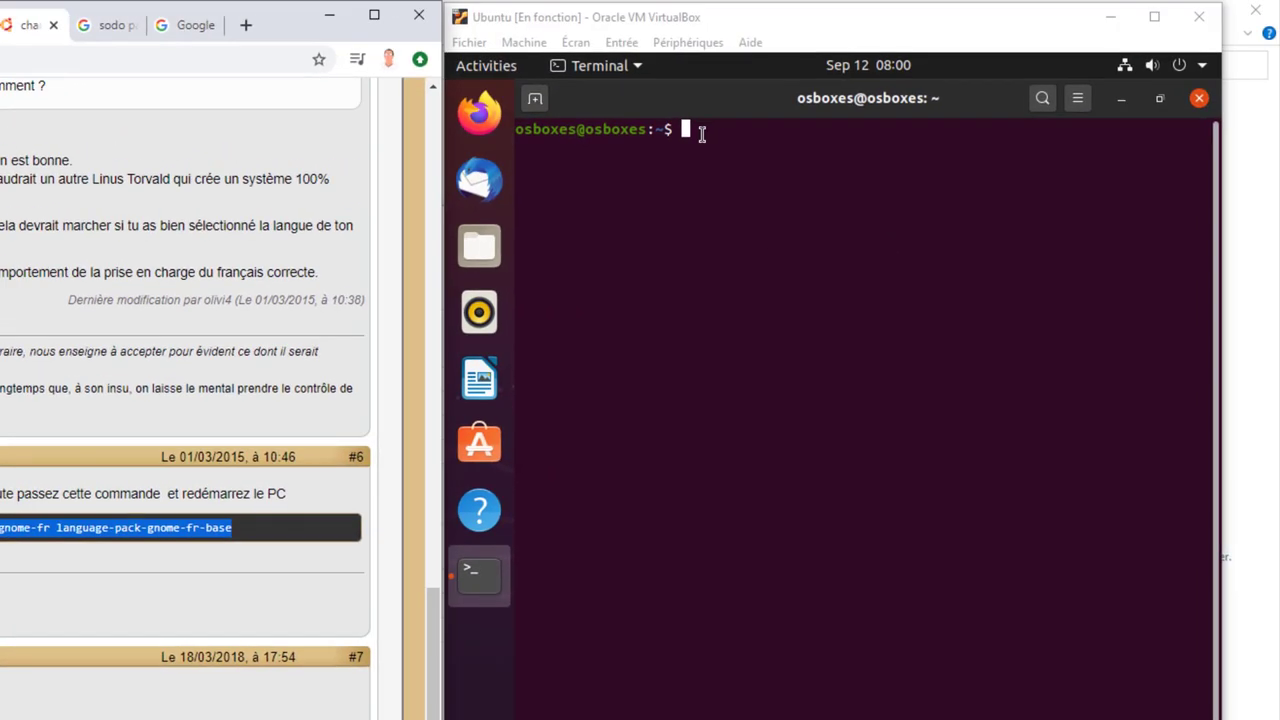
# - Paste 'sudo apt-get install language-pack-fr language-pack-fr-base language-pack-gnome-fr language-pack-gnome-fr-base' into the terminal and run it
pyautogui.click(702, 134)
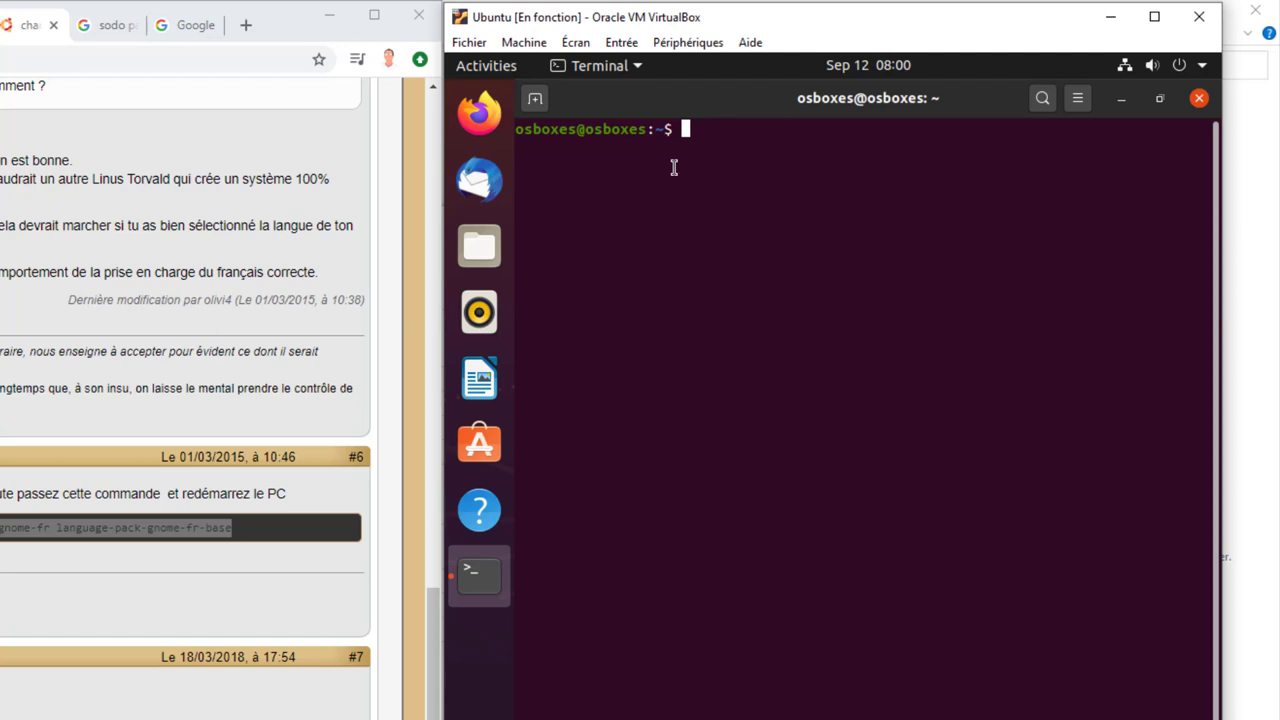
pyautogui.rightClick(702, 134)
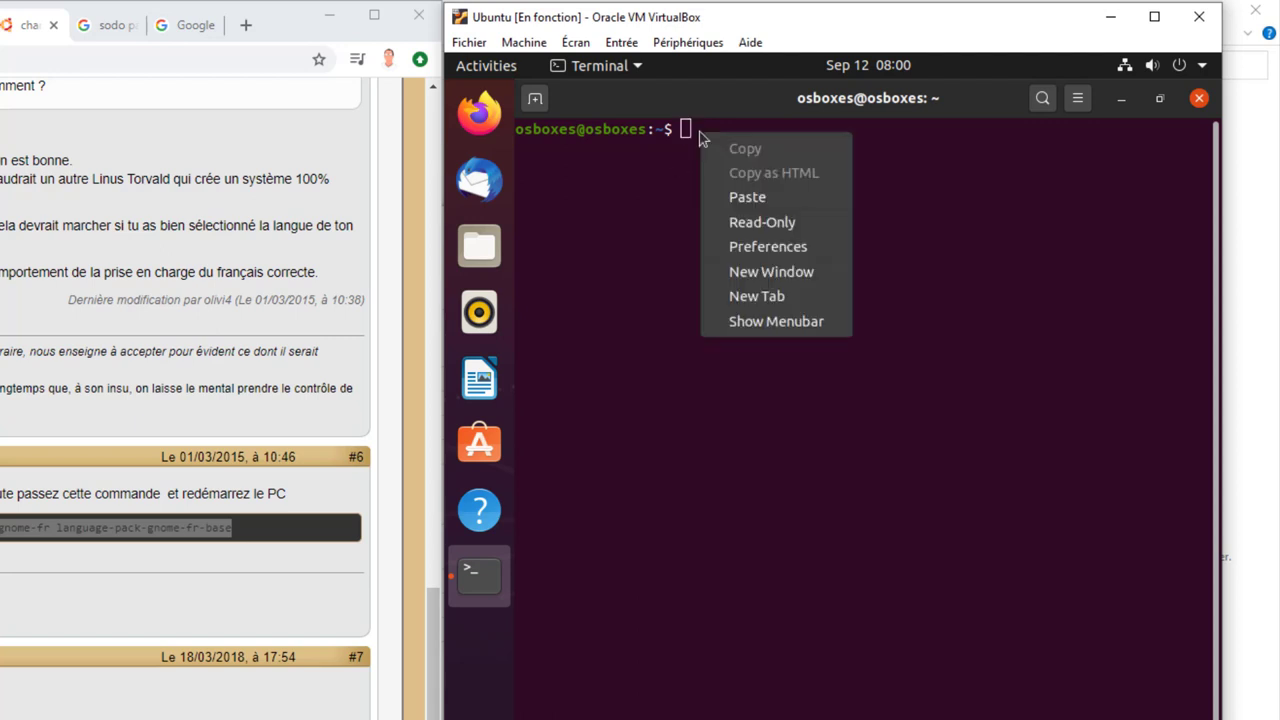
pyautogui.click(748, 197)
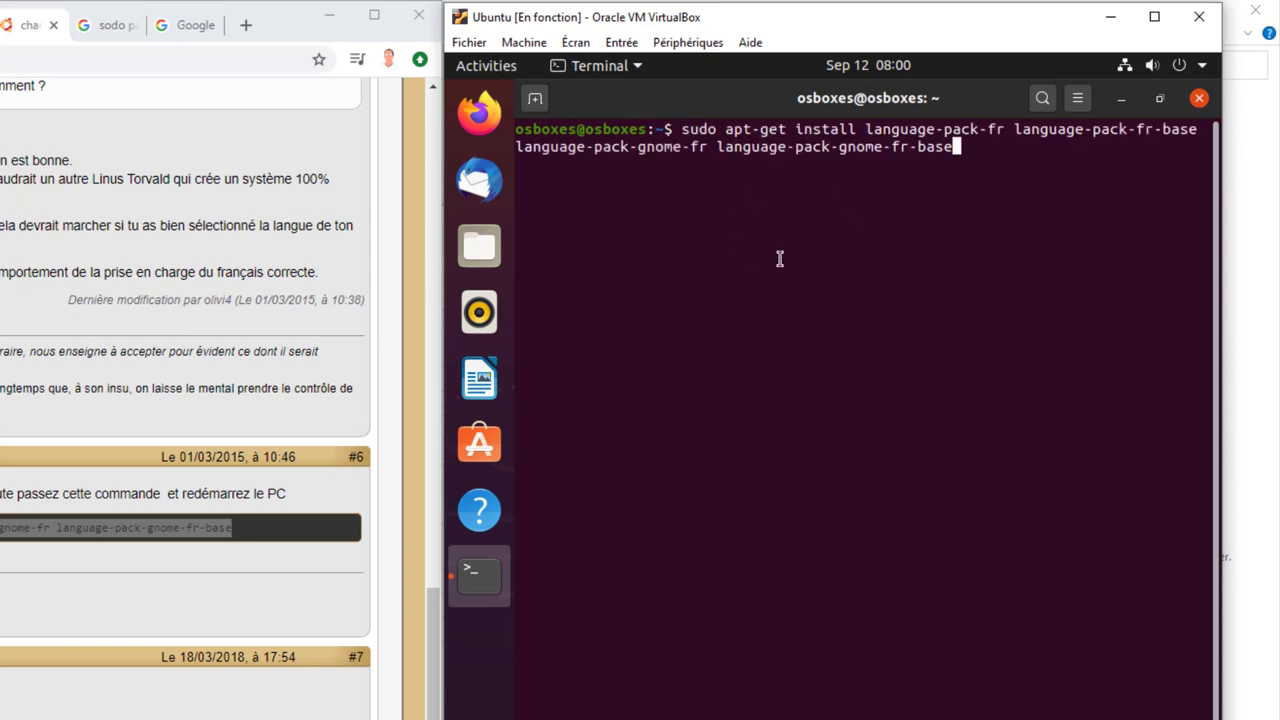
pyautogui.press('Return')
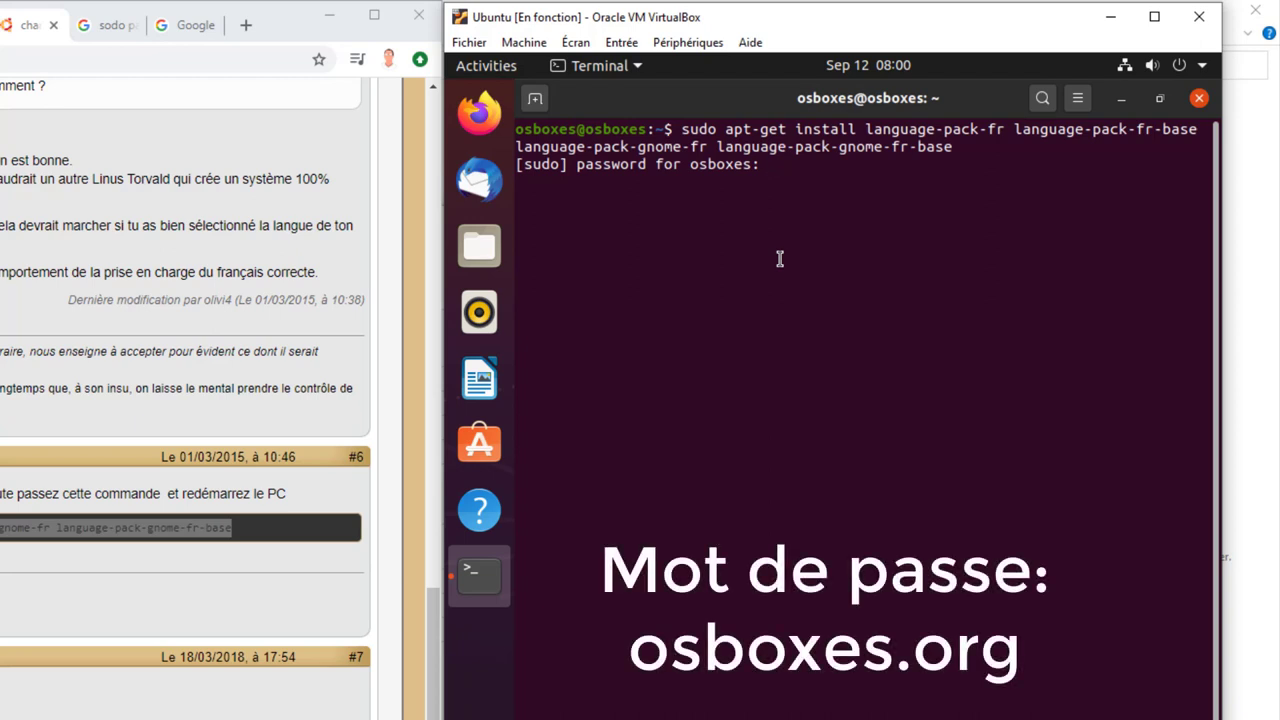
# - Enter the sudo password so the four French language packs install and the French locales are generated
pyautogui.press('Return')
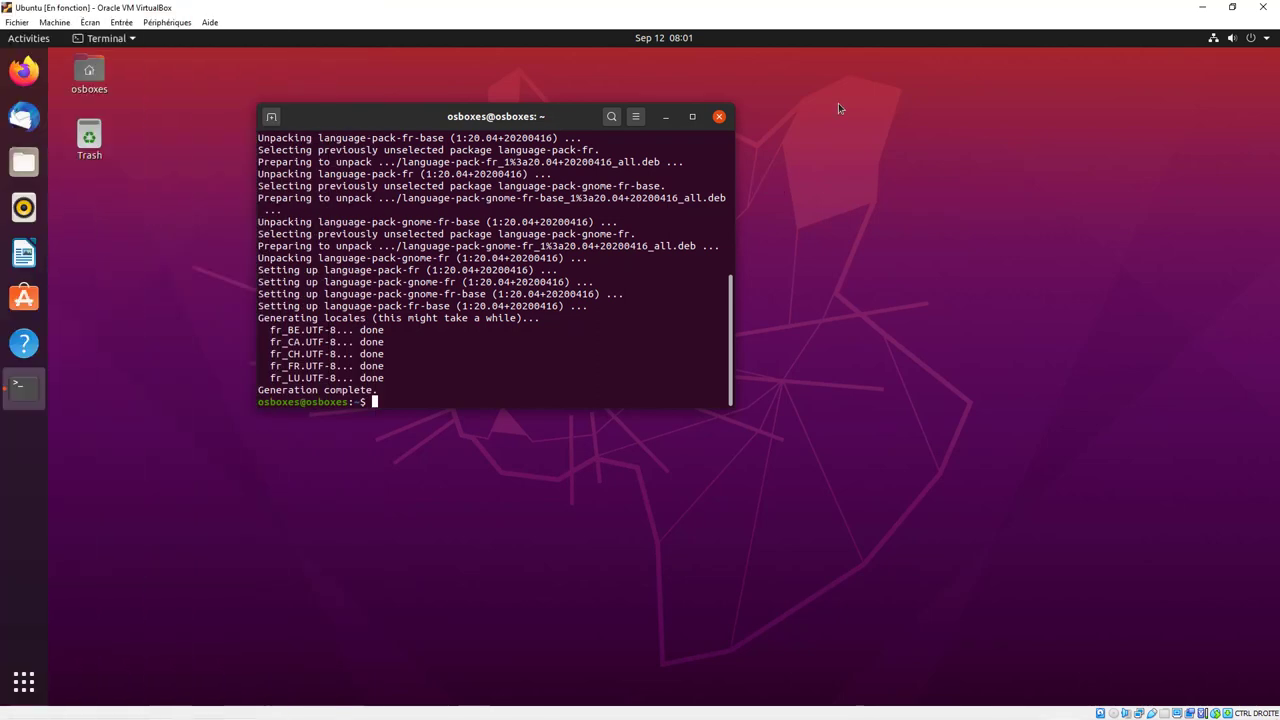
pyautogui.moveTo(503, 128); pyautogui.dragTo(495, 118)
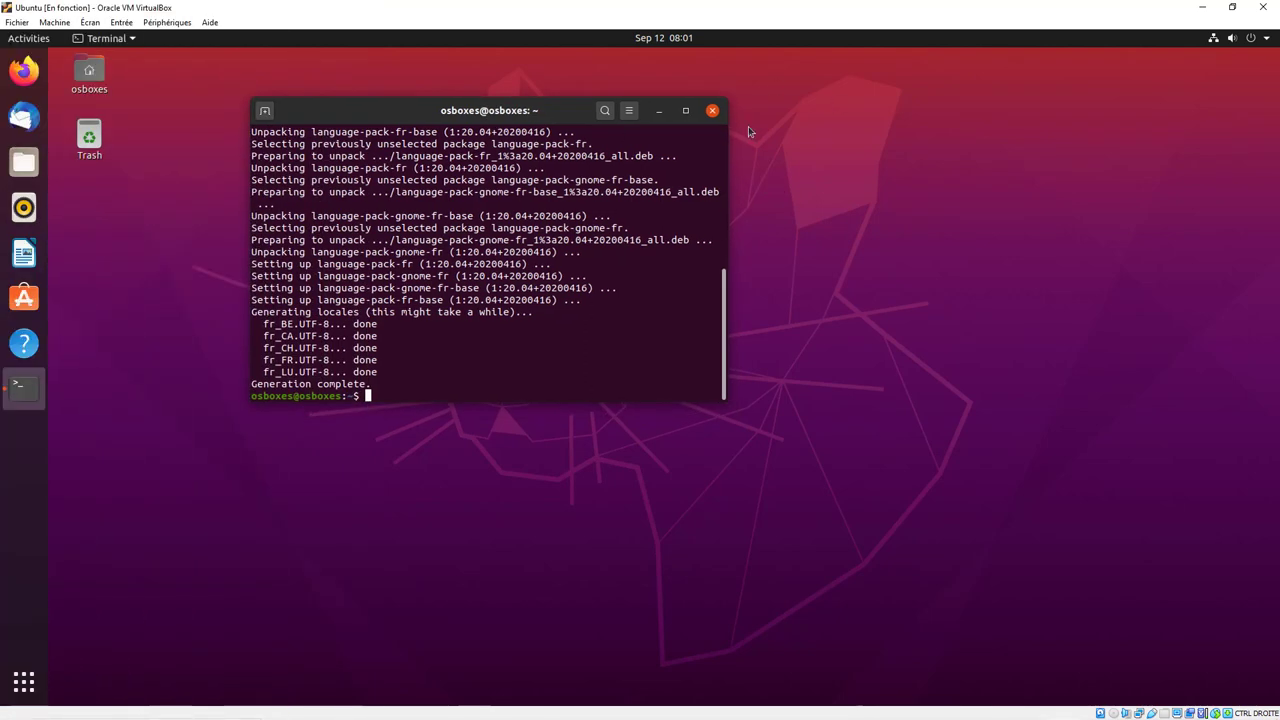
# - Close the terminal and open Settings from the system menu, then go to Region & Language
pyautogui.click(712, 111)
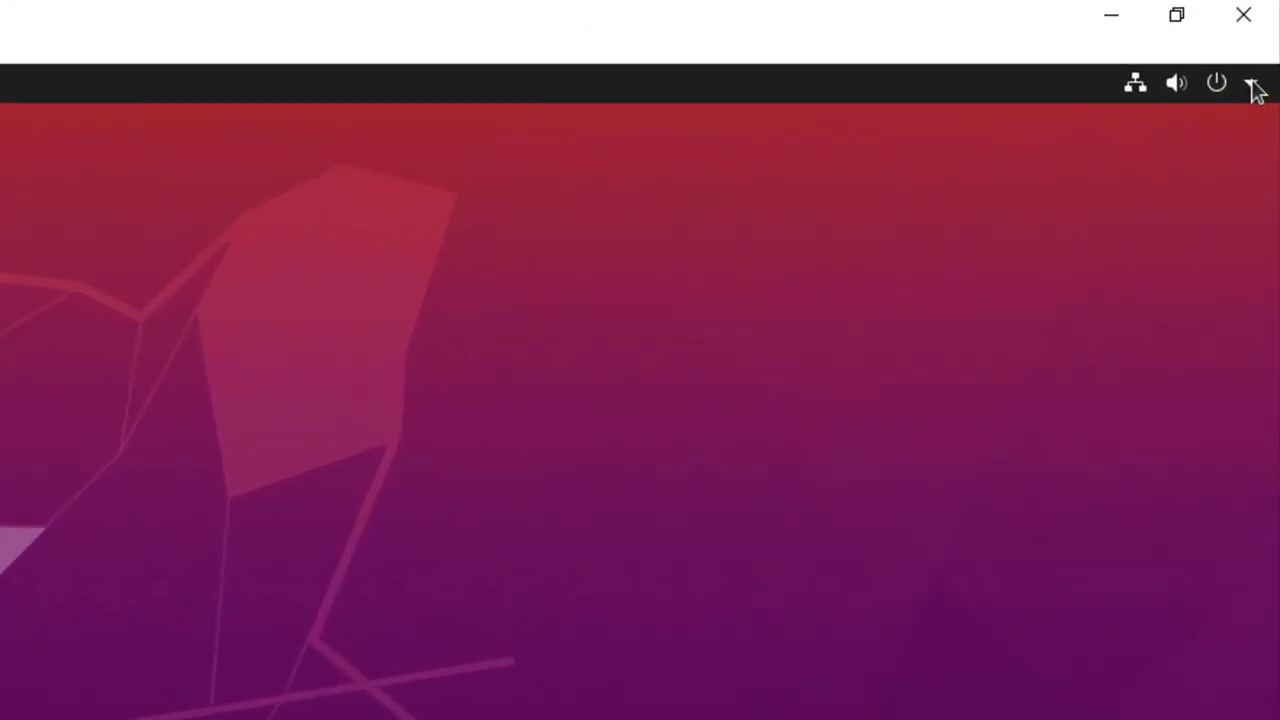
pyautogui.click(1266, 38)
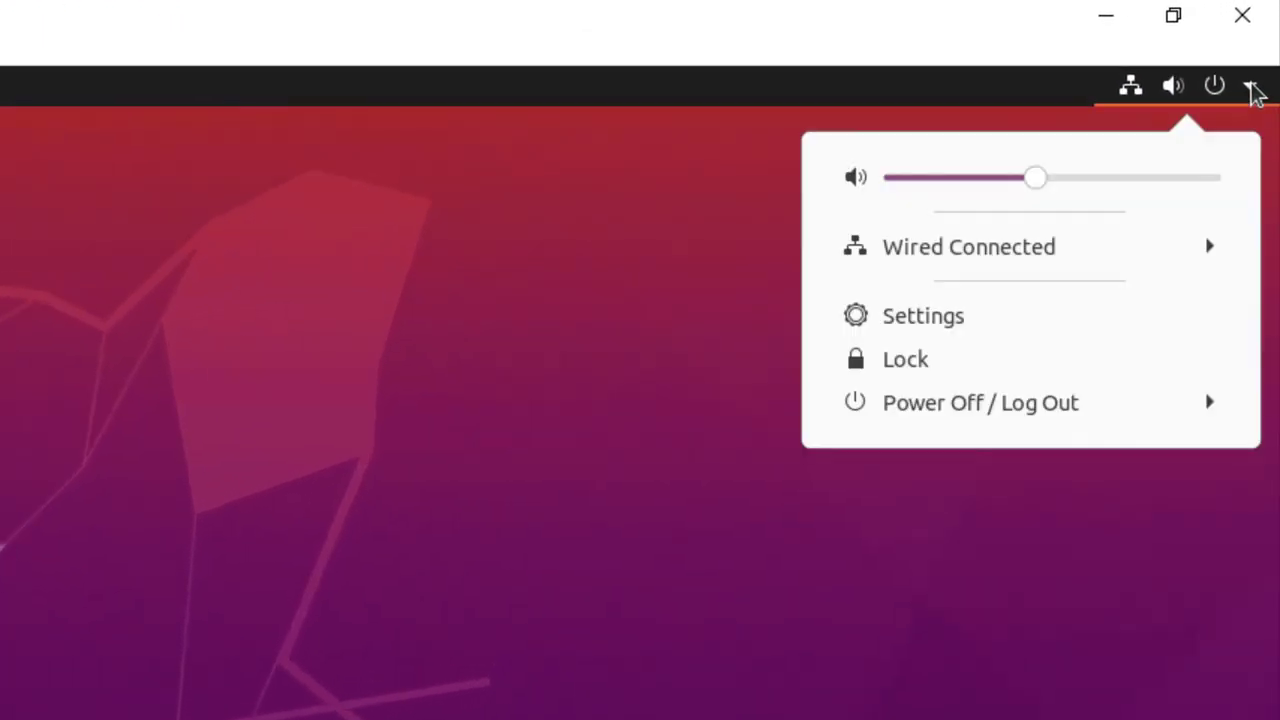
pyautogui.click(945, 316)
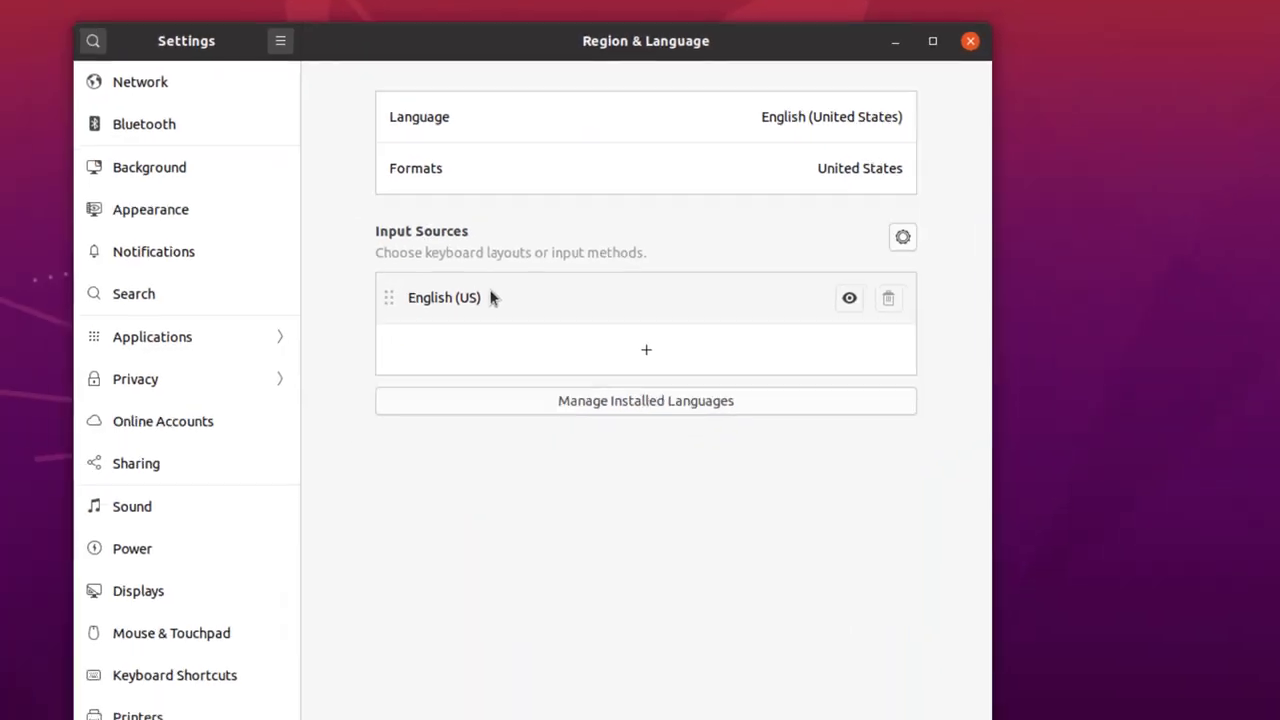
pyautogui.scroll(-5, 263, 383)
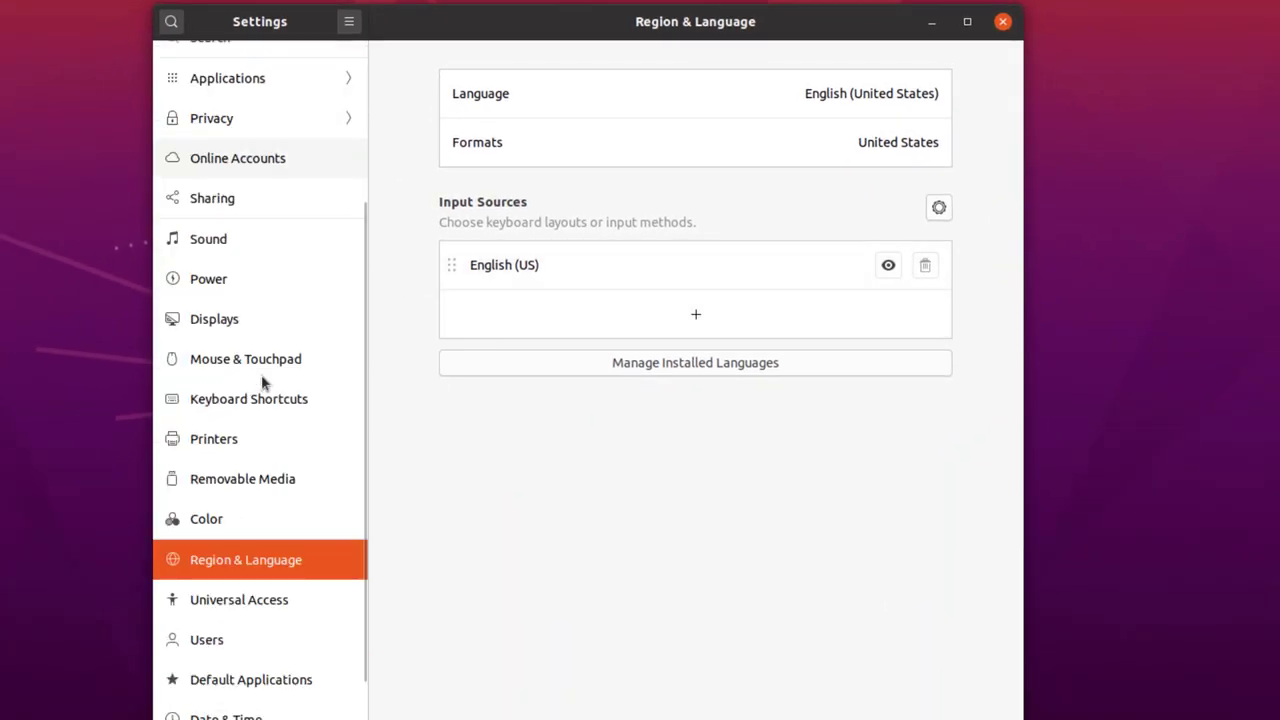
pyautogui.click(200, 604)
pyautogui.click(252, 564)
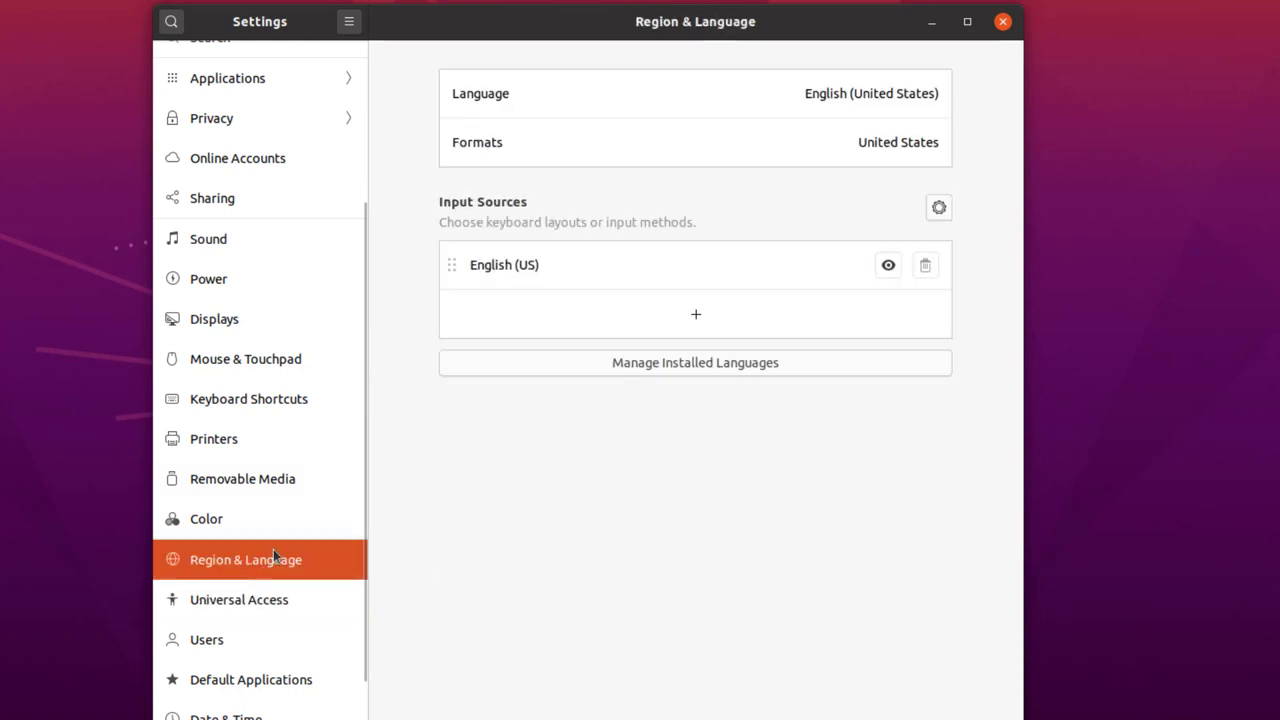